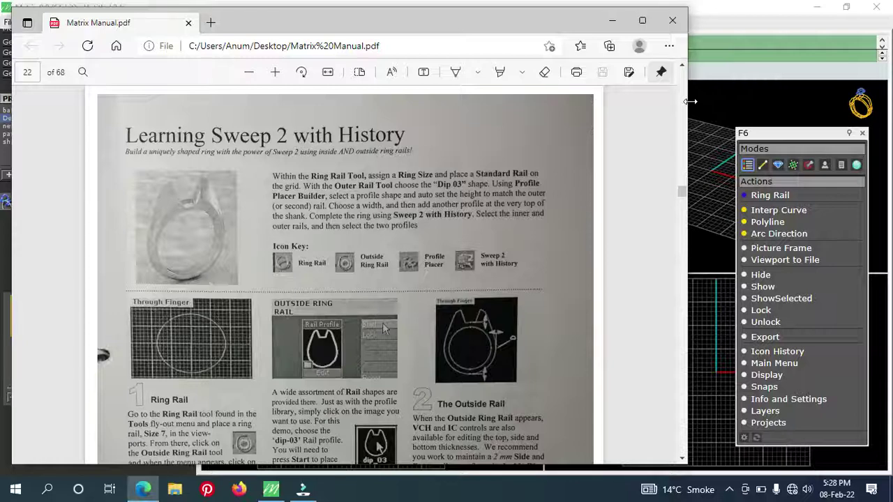
# Page the Matrix Manual PDF to page 23 'Sweep 2 with History', then minimize Edge.
pyautogui.scroll(-1, 399, 233)
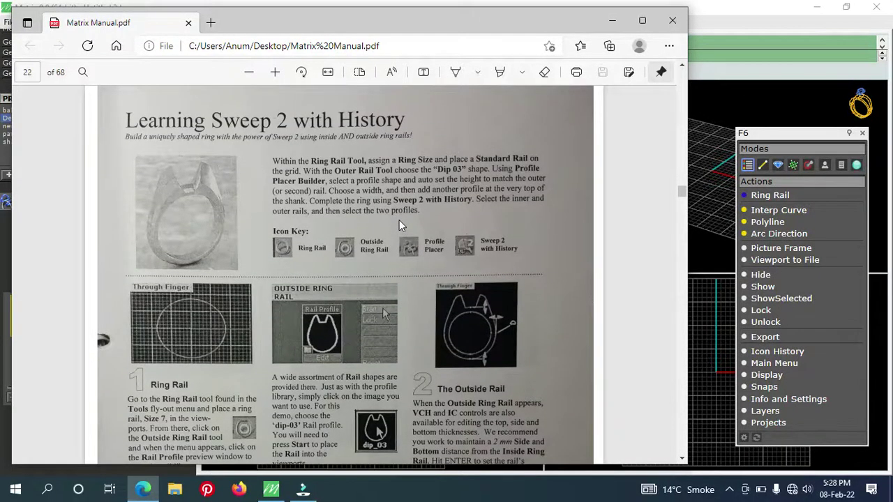
pyautogui.scroll(-2, 399, 224)
pyautogui.scroll(-4, 398, 224)
pyautogui.scroll(-2, 399, 219)
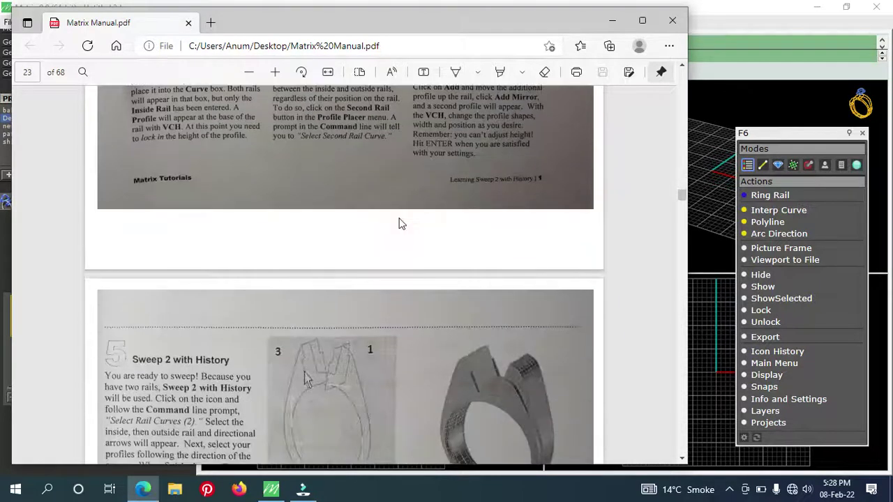
pyautogui.scroll(-2, 399, 218)
pyautogui.scroll(-1, 399, 218)
pyautogui.scroll(2, 399, 218)
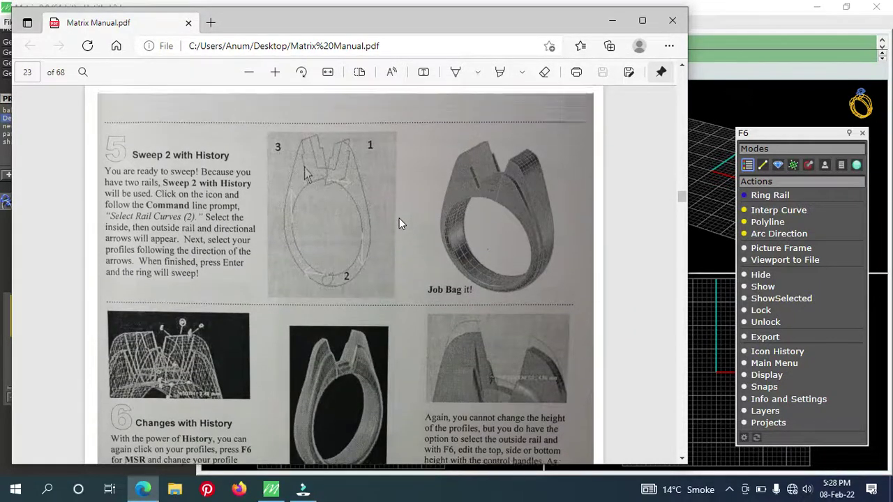
pyautogui.click(612, 20)
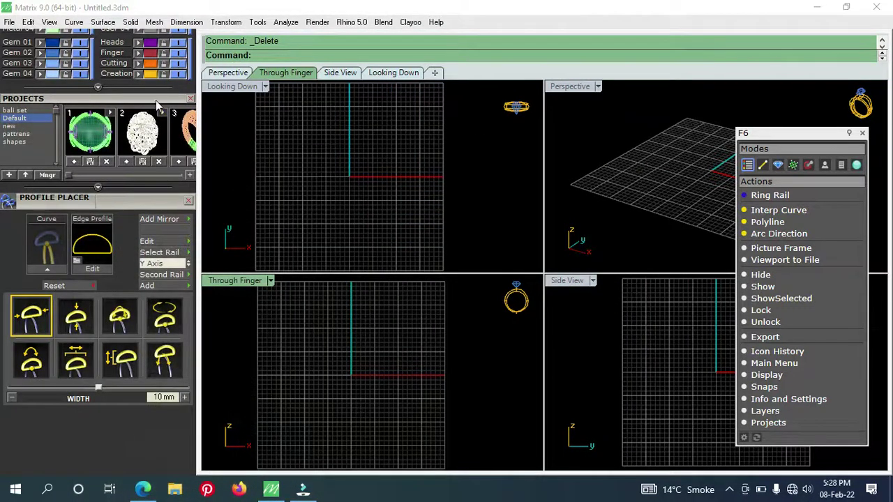
# Place a USA size 7 Ring Rail circle in the viewport.
pyautogui.scroll(1, 156, 103)
pyautogui.scroll(2, 146, 196)
pyautogui.scroll(2, 147, 195)
pyautogui.scroll(5, 144, 279)
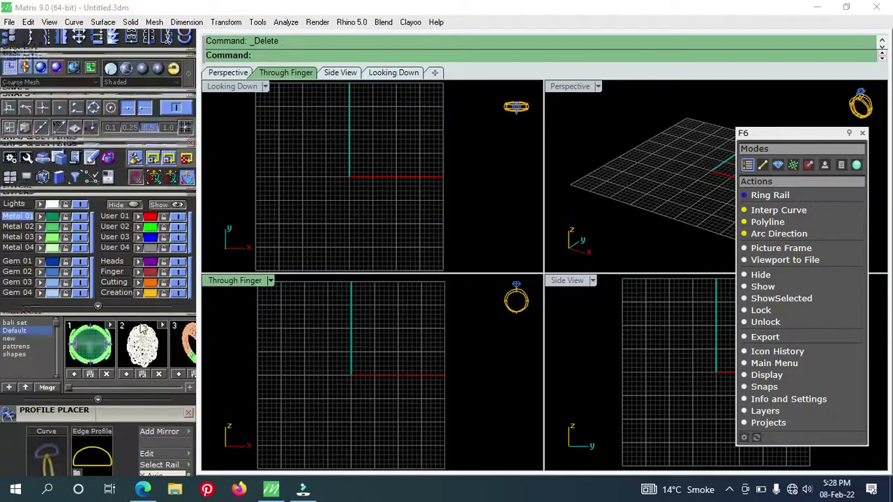
pyautogui.scroll(2, 142, 358)
pyautogui.scroll(1, 142, 358)
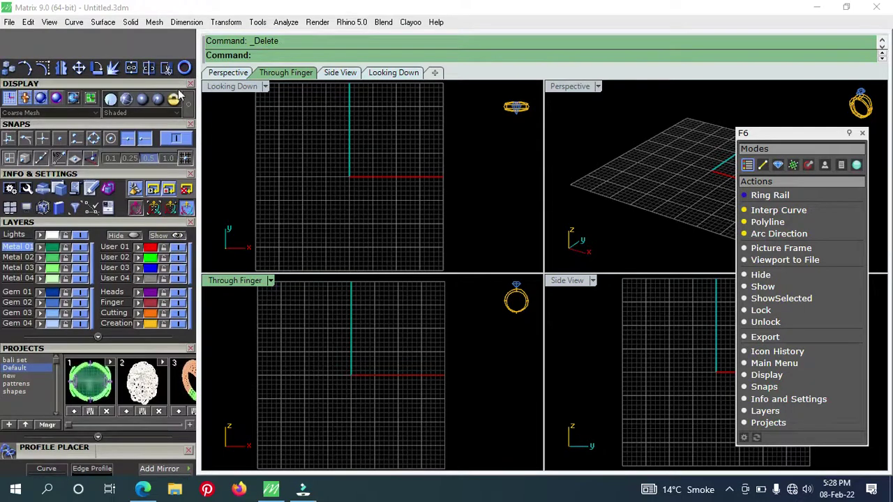
pyautogui.click(185, 67)
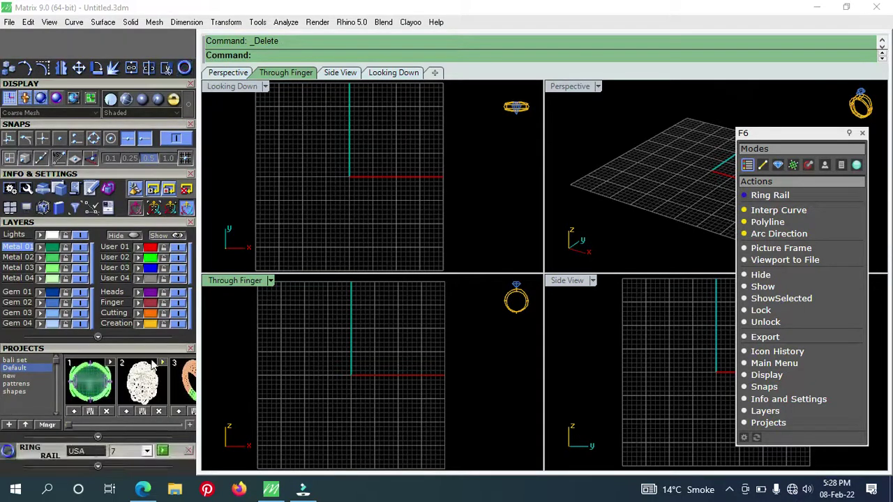
pyautogui.scroll(-2, 153, 272)
pyautogui.scroll(-3, 152, 262)
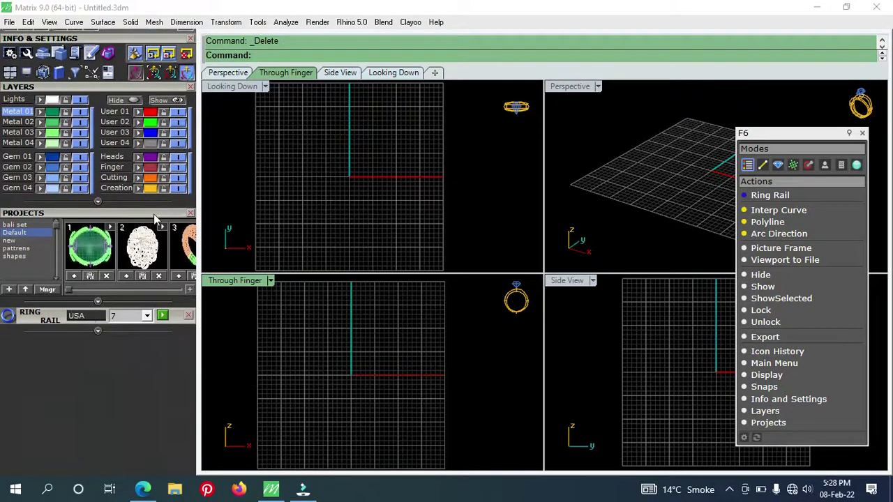
pyautogui.click(165, 319)
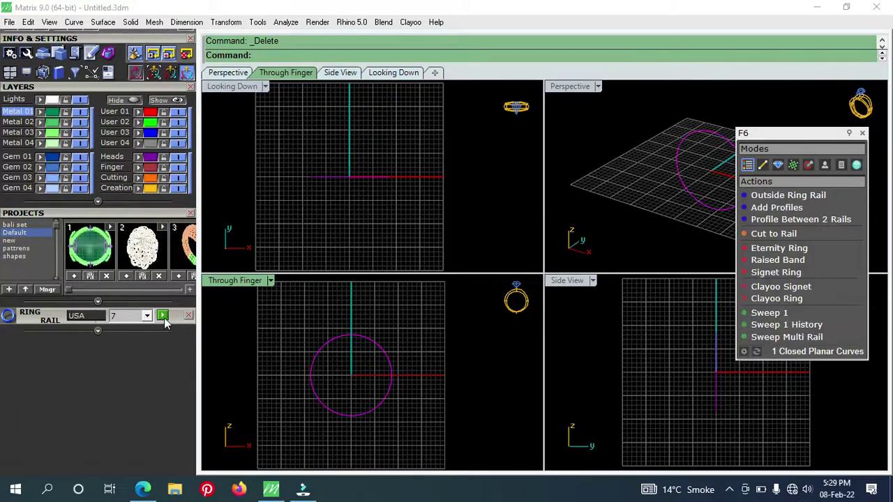
# Build an outside ring rail shaped by Dip_03.cpt, after previewing Dip_02_E and Dip_02.
pyautogui.click(821, 194)
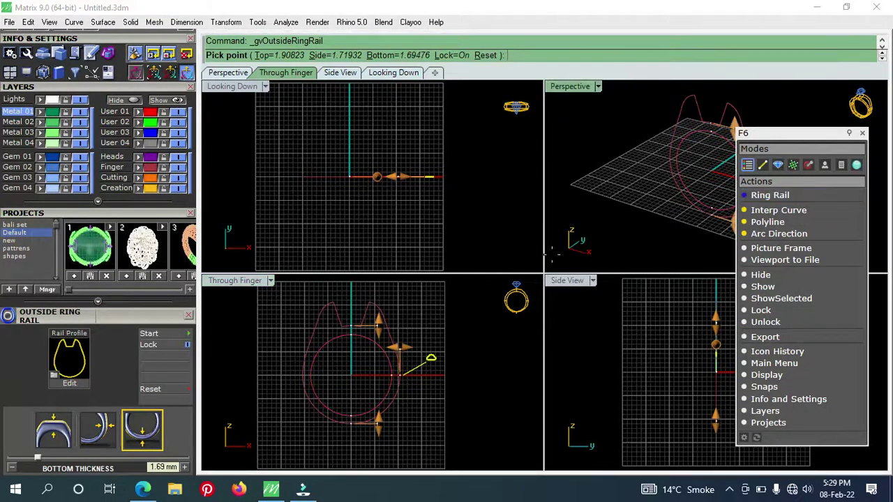
pyautogui.moveTo(641, 172); pyautogui.dragTo(686, 170, button='right')
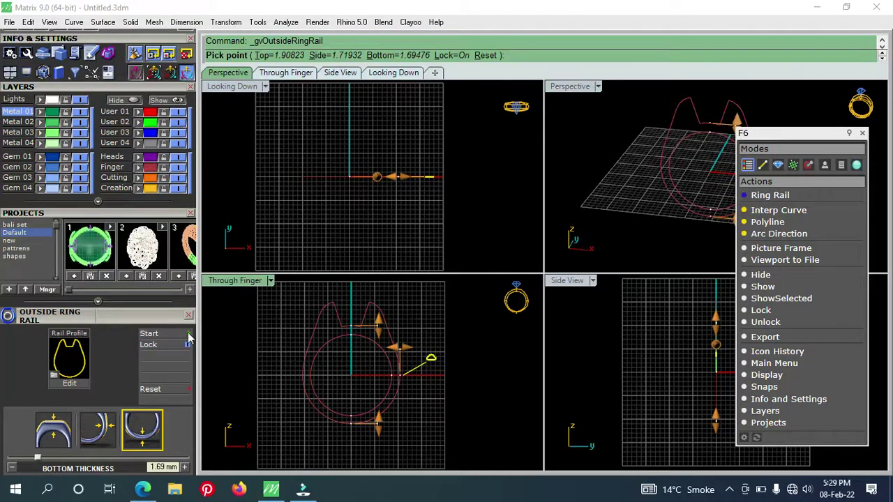
pyautogui.click(74, 341)
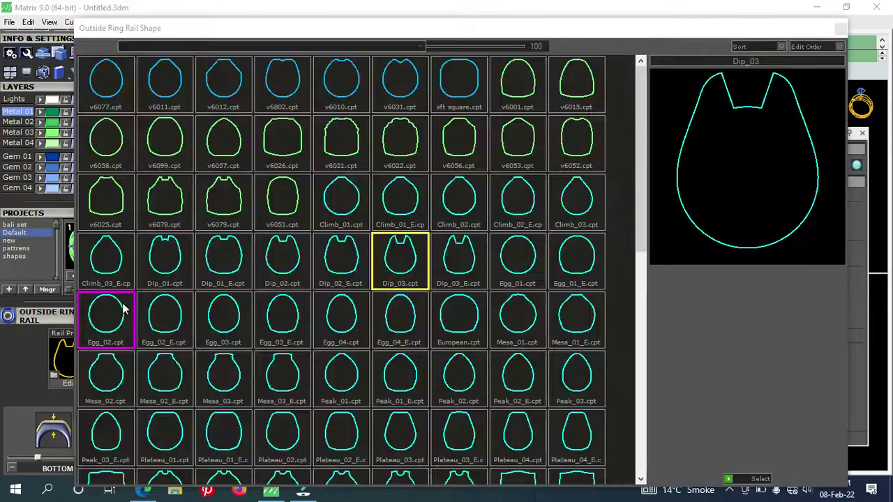
pyautogui.click(347, 263)
pyautogui.click(290, 266)
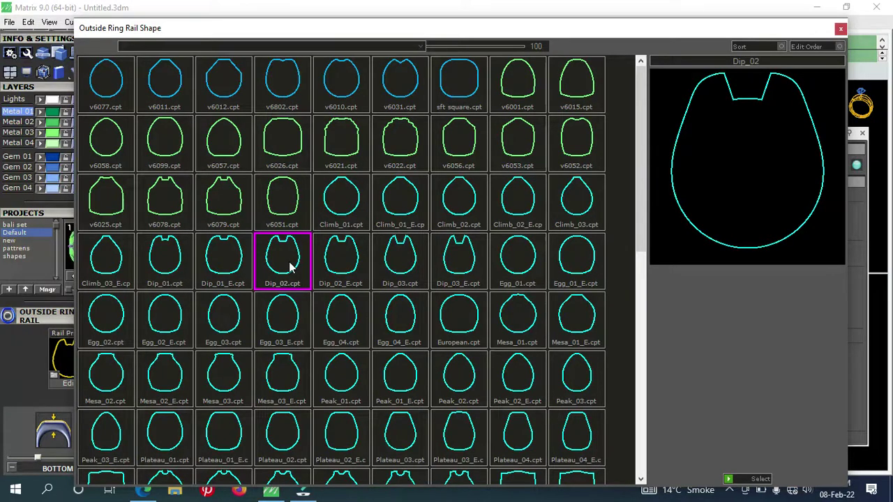
pyautogui.click(399, 271)
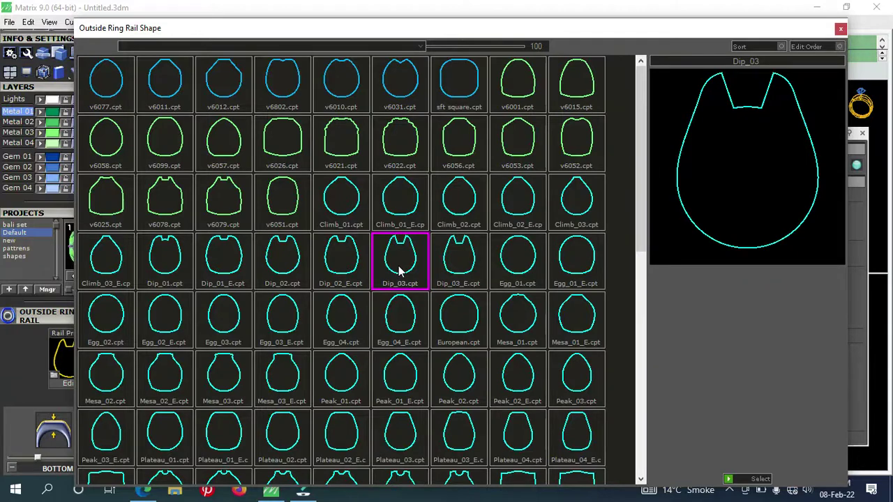
pyautogui.click(738, 481)
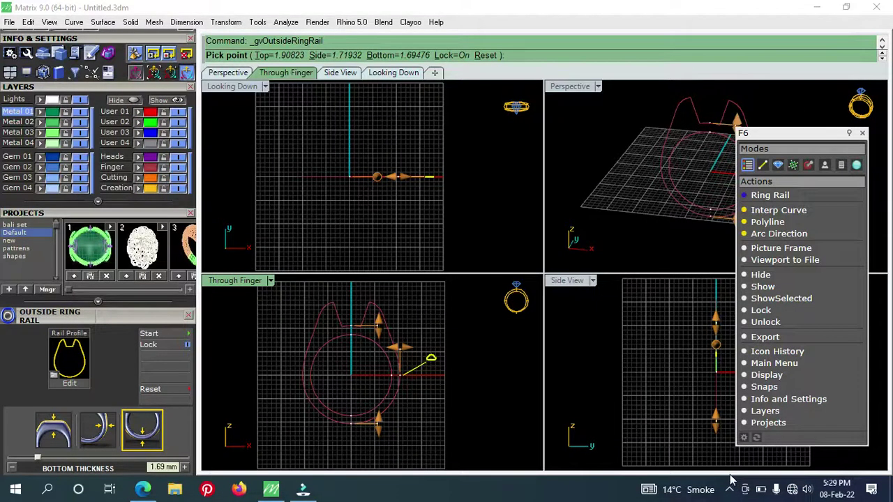
# Reshape the Dip_03 outside rail with a thicker top, wider sides and 1.66 mm bottom.
pyautogui.doubleClick(227, 282)
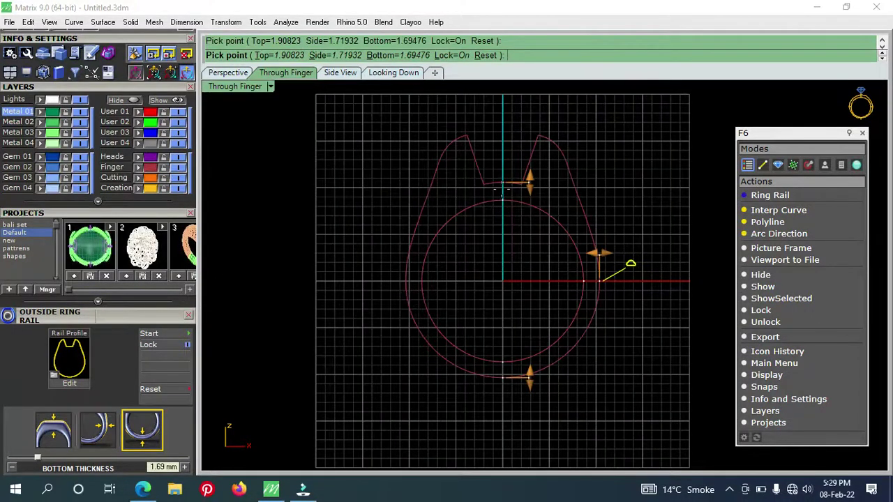
pyautogui.scroll(1, 520, 187)
pyautogui.scroll(1, 522, 185)
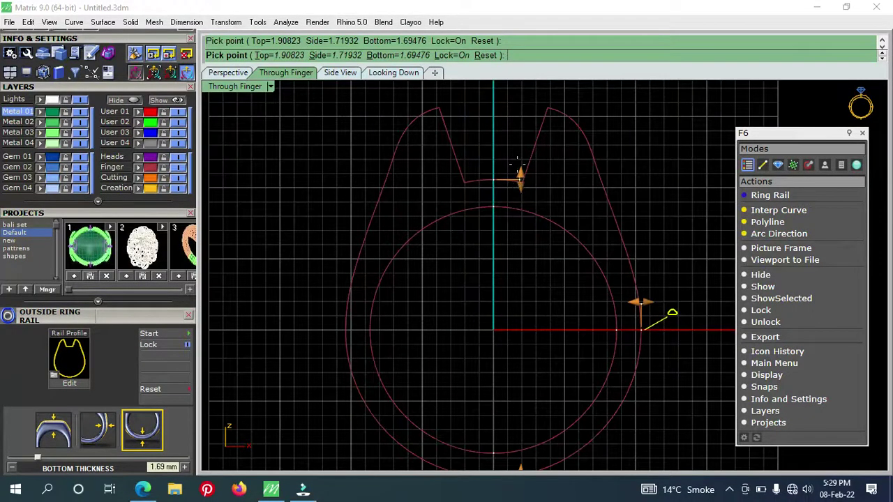
pyautogui.moveTo(519, 175)
pyautogui.mouseDown()
pyautogui.moveTo(520, 156)
pyautogui.moveTo(519, 179)
pyautogui.mouseUp()
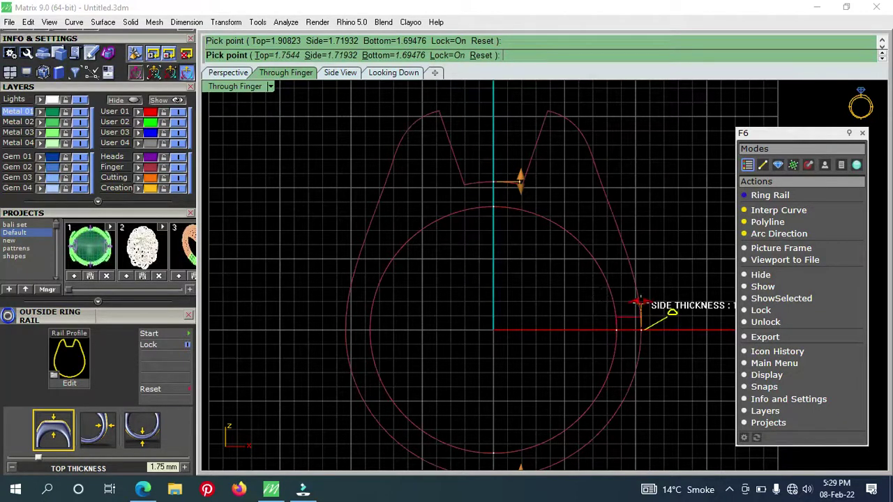
pyautogui.scroll(-1, 577, 349)
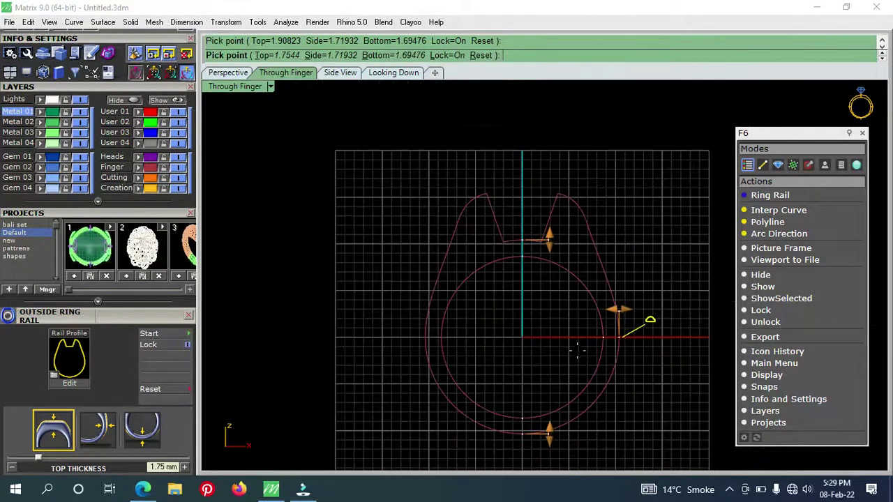
pyautogui.scroll(-1, 538, 299)
pyautogui.scroll(-1, 533, 283)
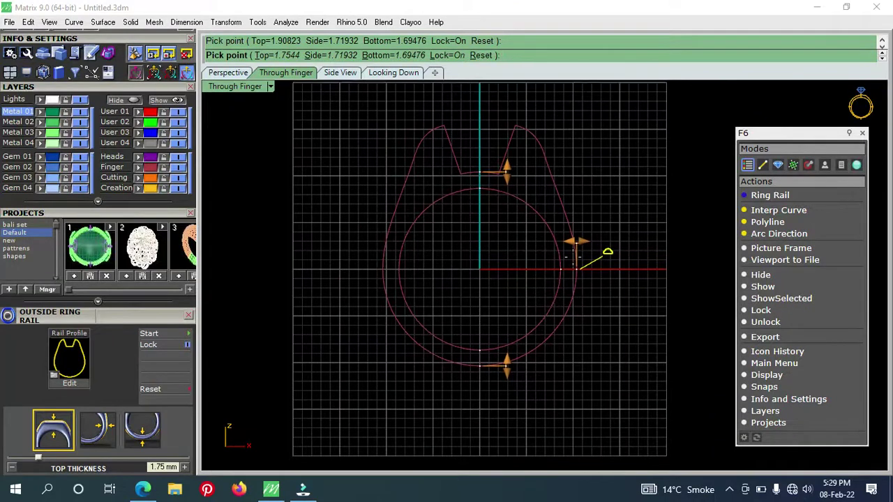
pyautogui.scroll(1, 573, 260)
pyautogui.moveTo(576, 245)
pyautogui.mouseDown()
pyautogui.moveTo(589, 244)
pyautogui.moveTo(578, 243)
pyautogui.mouseUp()
pyautogui.scroll(2, 488, 392)
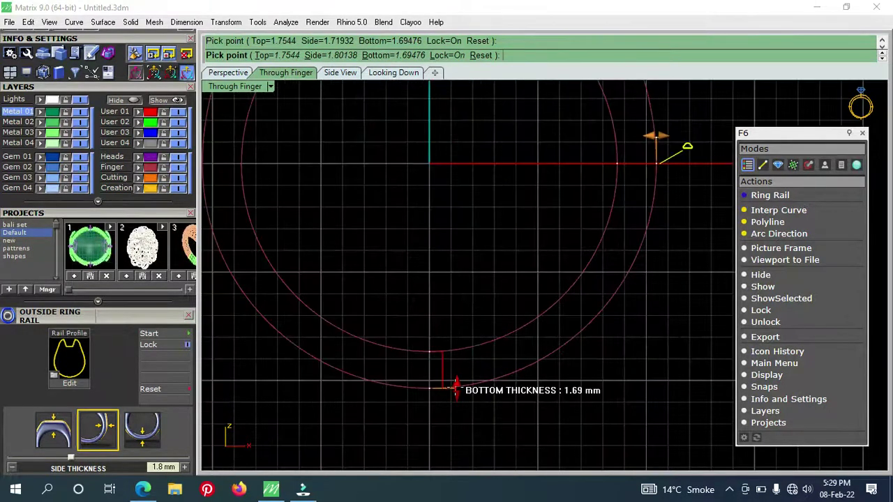
pyautogui.moveTo(456, 388)
pyautogui.mouseDown()
pyautogui.moveTo(462, 379)
pyautogui.moveTo(455, 387)
pyautogui.mouseUp()
# Finish the outside rail and select the inner ring rail circle in Perspective.
pyautogui.moveTo(454, 282)
pyautogui.mouseDown(button='right')
pyautogui.moveTo(488, 259)
pyautogui.moveTo(504, 285)
pyautogui.mouseUp(button='right')
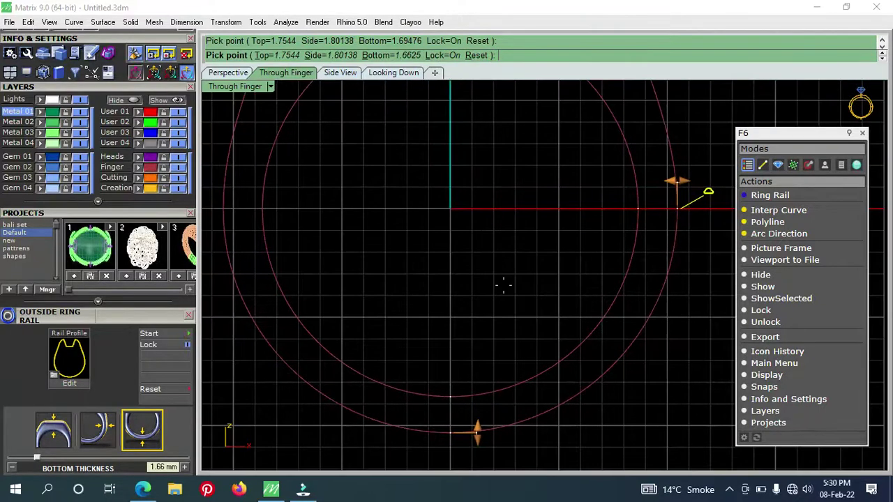
pyautogui.scroll(-1, 502, 283)
pyautogui.scroll(-2, 502, 282)
pyautogui.scroll(-1, 503, 283)
pyautogui.scroll(-1, 498, 302)
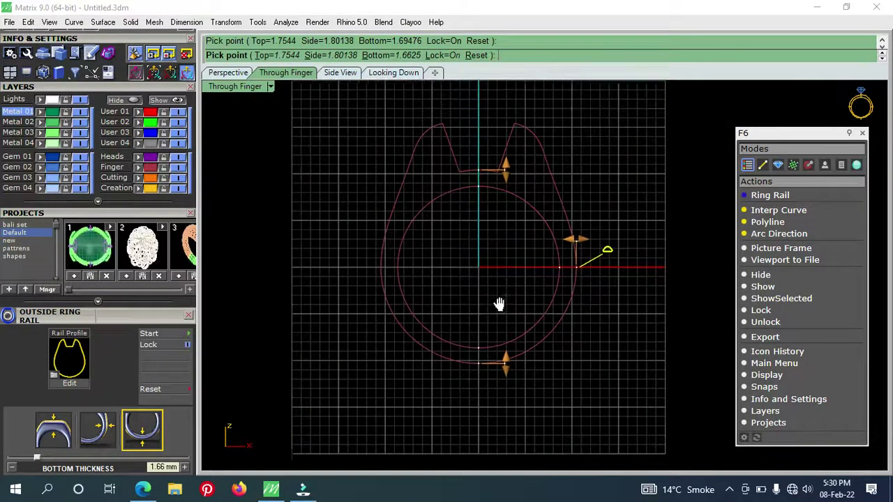
pyautogui.scroll(-1, 498, 303)
pyautogui.doubleClick(233, 89)
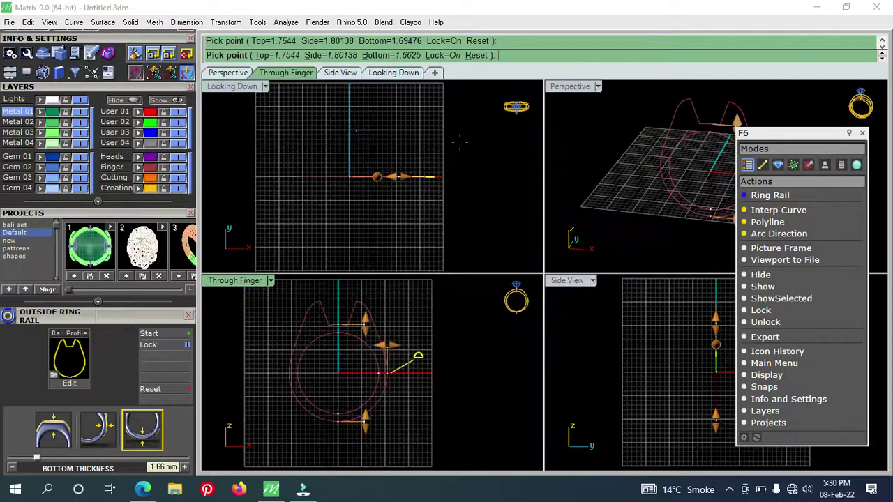
pyautogui.click(568, 97)
pyautogui.doubleClick(568, 89)
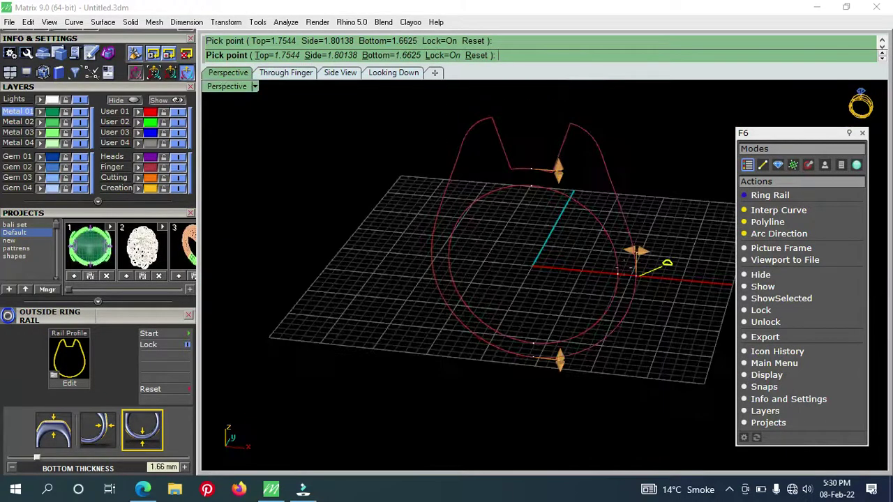
pyautogui.moveTo(683, 333)
pyautogui.mouseDown(button='right')
pyautogui.moveTo(558, 345)
pyautogui.moveTo(478, 335)
pyautogui.moveTo(678, 314)
pyautogui.mouseUp(button='right')
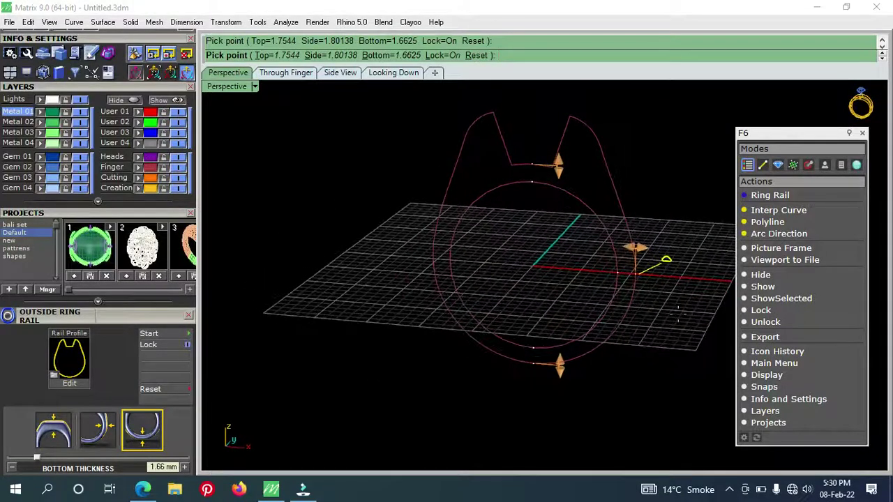
pyautogui.moveTo(627, 337)
pyautogui.mouseDown(button='right')
pyautogui.moveTo(633, 343)
pyautogui.moveTo(618, 369)
pyautogui.moveTo(554, 349)
pyautogui.mouseUp(button='right')
pyautogui.rightClick(633, 345)
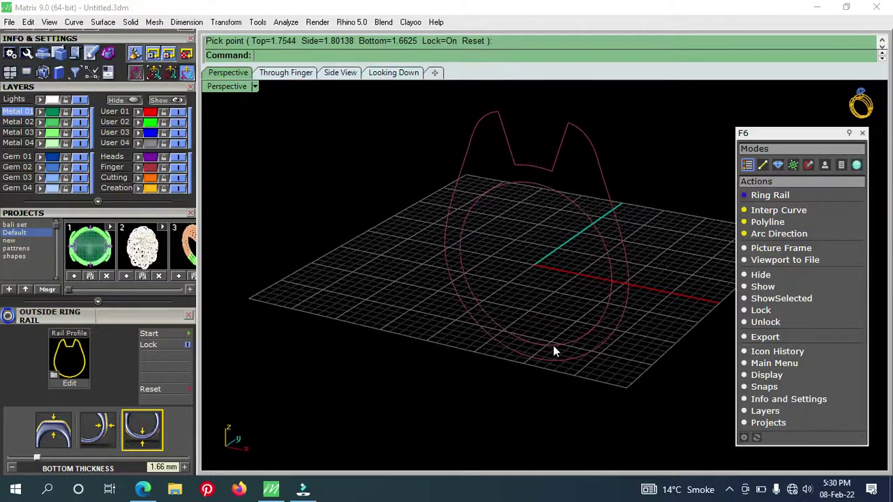
pyautogui.click(553, 345)
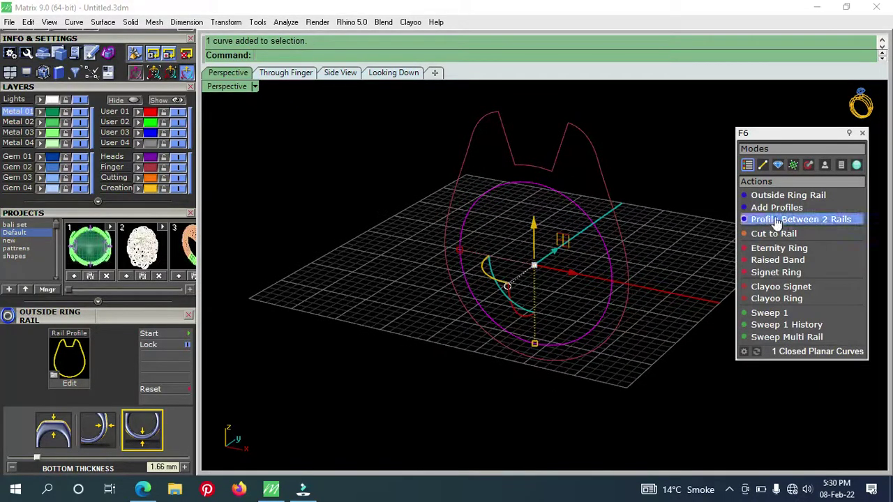
# Start Profile Between 2 Rails and narrow the half-round profile to about 5.47 mm in Side View.
pyautogui.click(784, 222)
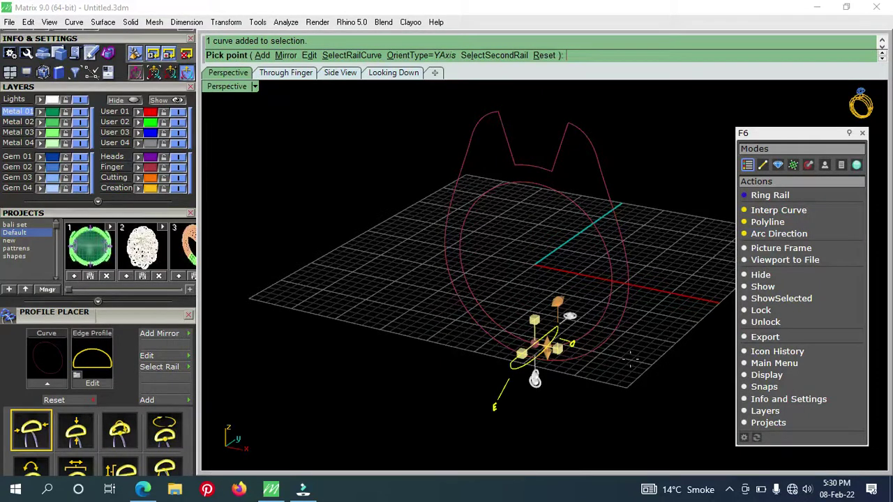
pyautogui.moveTo(630, 358); pyautogui.dragTo(615, 337, button='right')
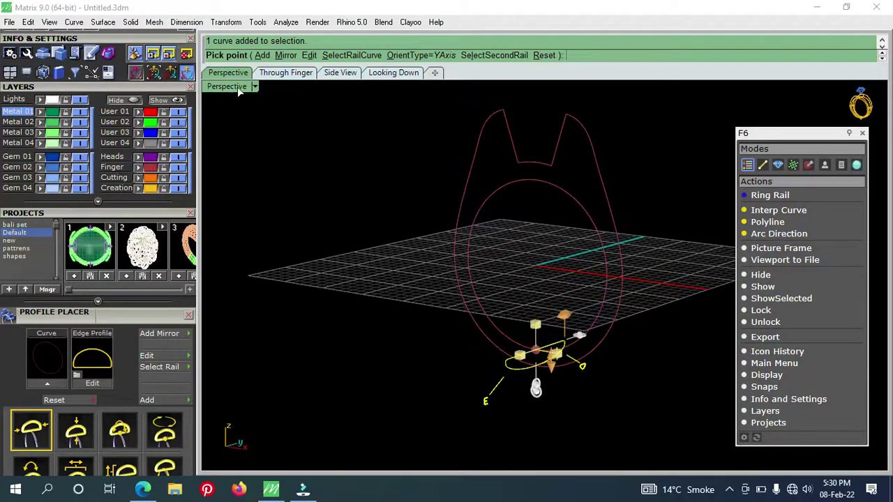
pyautogui.click(302, 72)
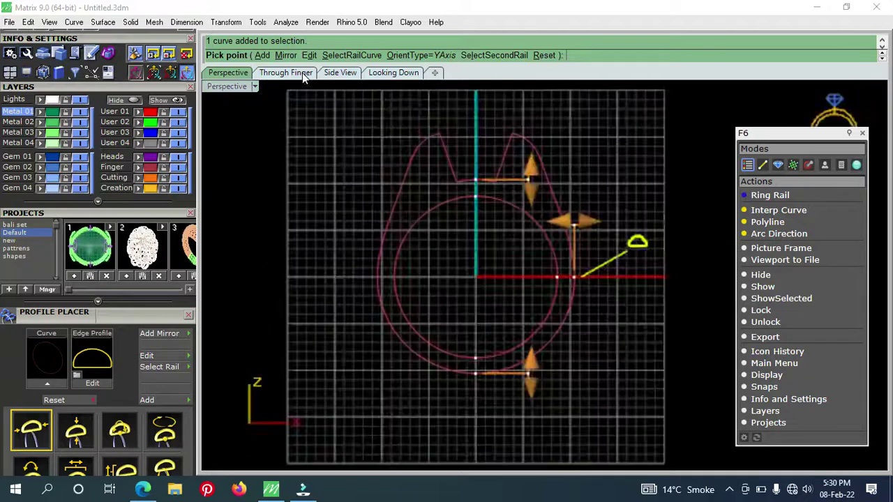
pyautogui.click(343, 76)
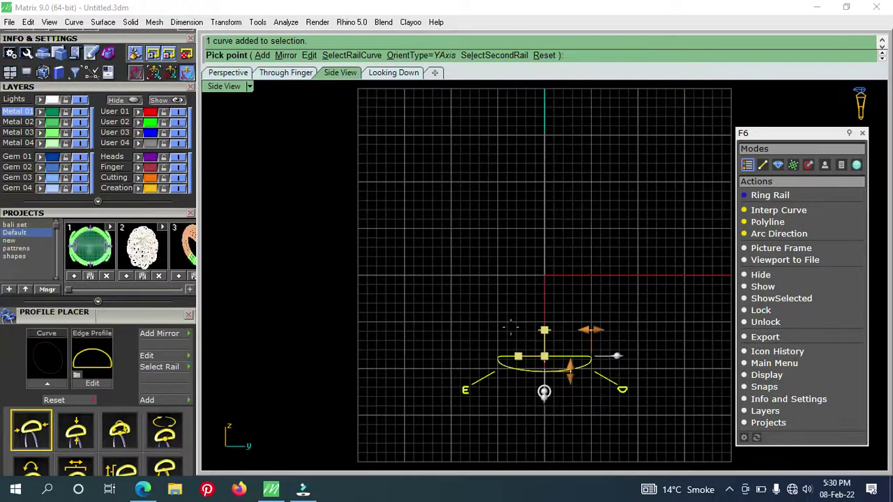
pyautogui.scroll(3, 570, 375)
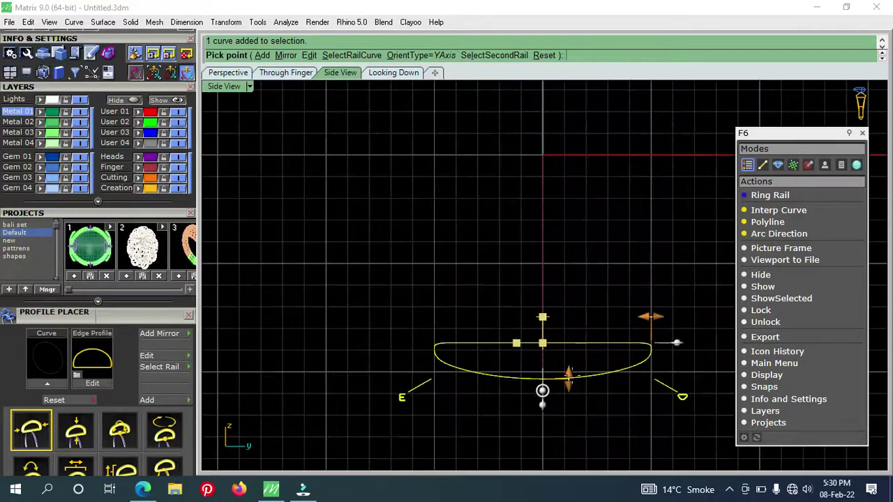
pyautogui.press('Right')
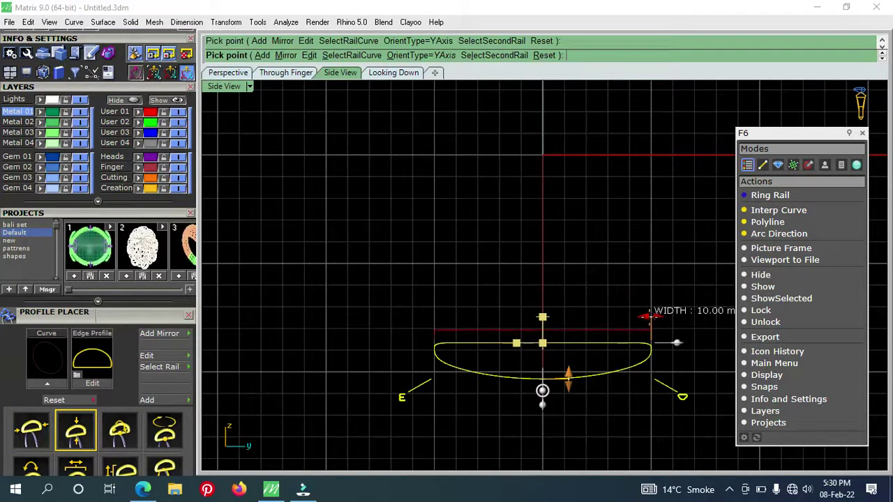
pyautogui.moveTo(651, 312); pyautogui.dragTo(604, 321)
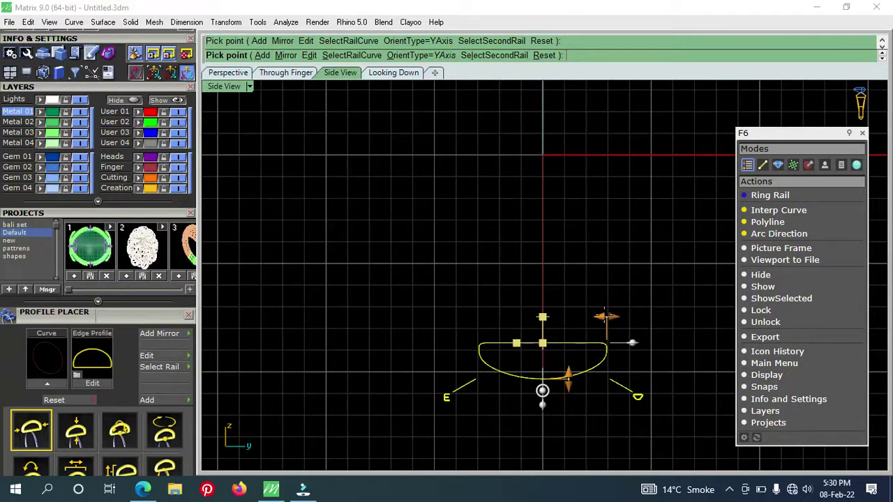
pyautogui.moveTo(605, 317); pyautogui.dragTo(583, 318)
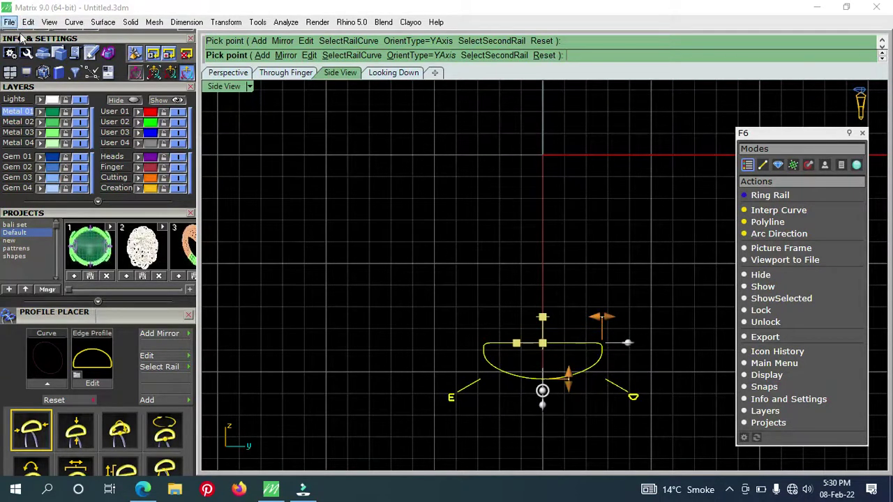
# Add the 5.46 mm half-round profile at the bottom of the rail in Perspective.
pyautogui.doubleClick(227, 88)
pyautogui.click(227, 90)
pyautogui.click(577, 90)
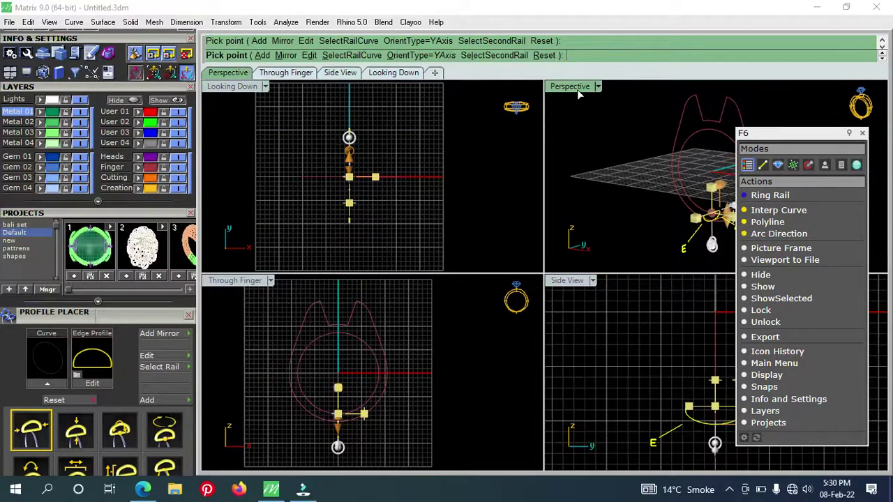
pyautogui.doubleClick(576, 88)
pyautogui.moveTo(547, 278); pyautogui.dragTo(533, 302, button='right')
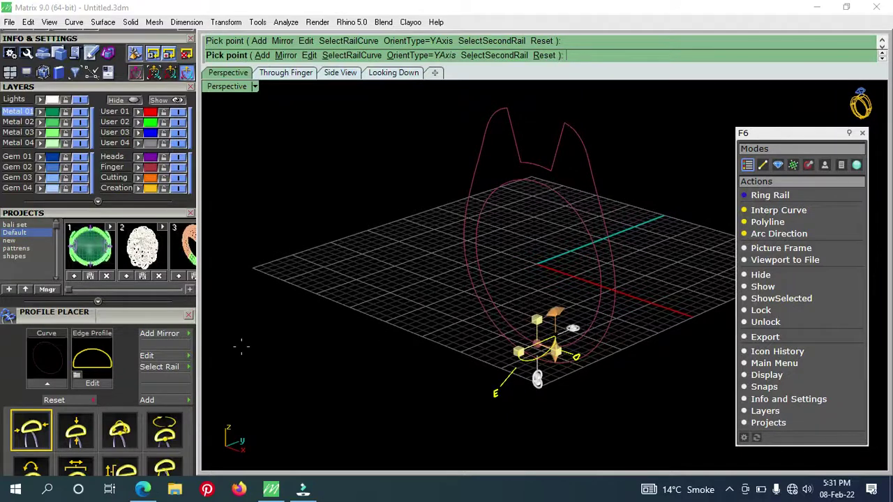
pyautogui.scroll(-3, 135, 299)
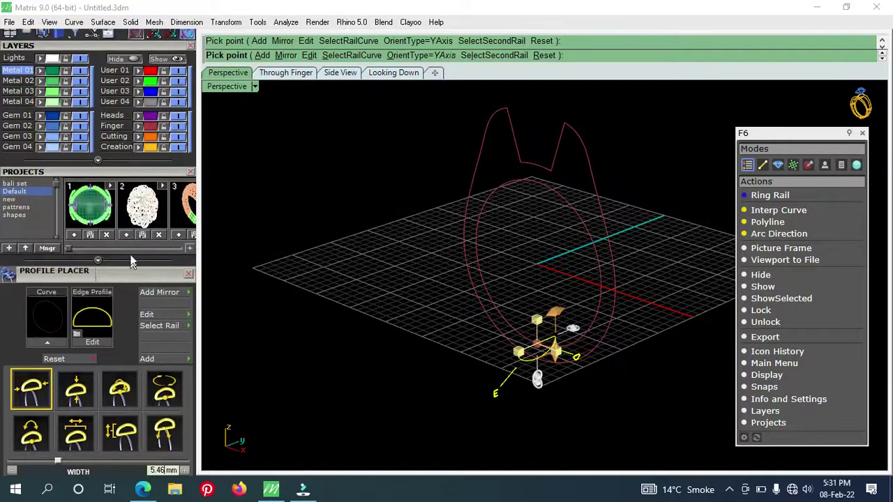
pyautogui.scroll(-3, 126, 221)
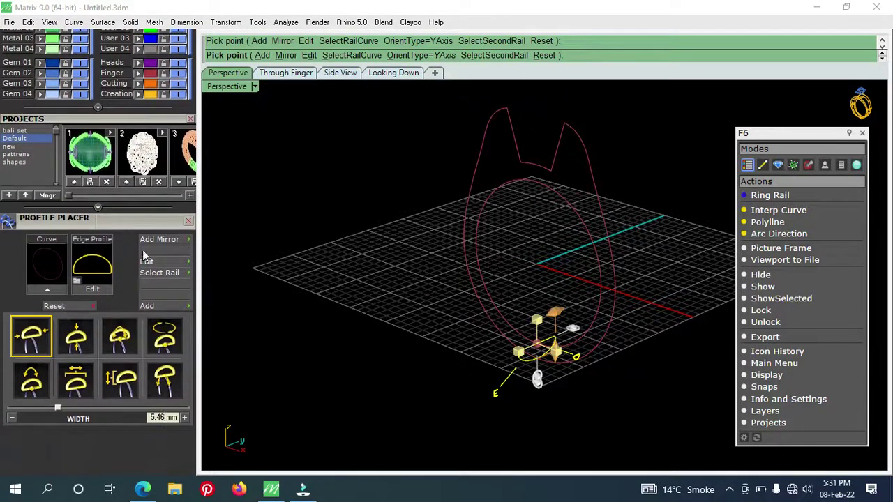
pyautogui.click(180, 308)
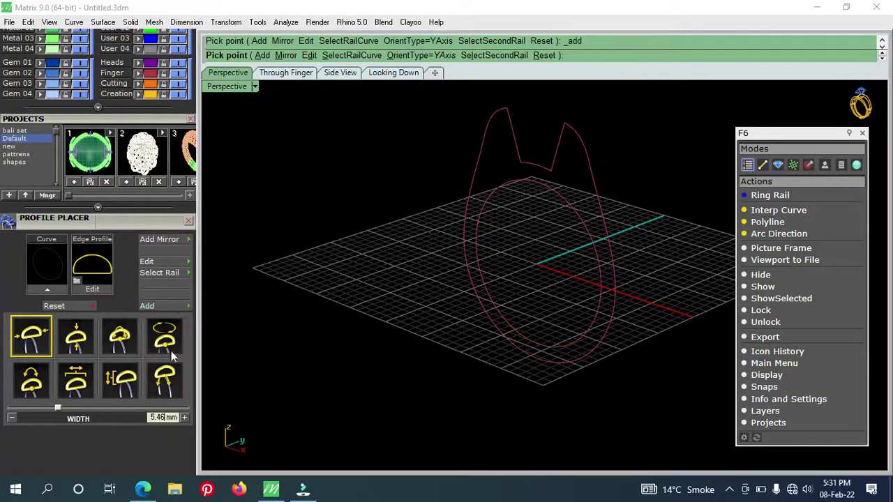
# Add a second profile and slide it to about 43.2% along the ring rail.
pyautogui.click(164, 384)
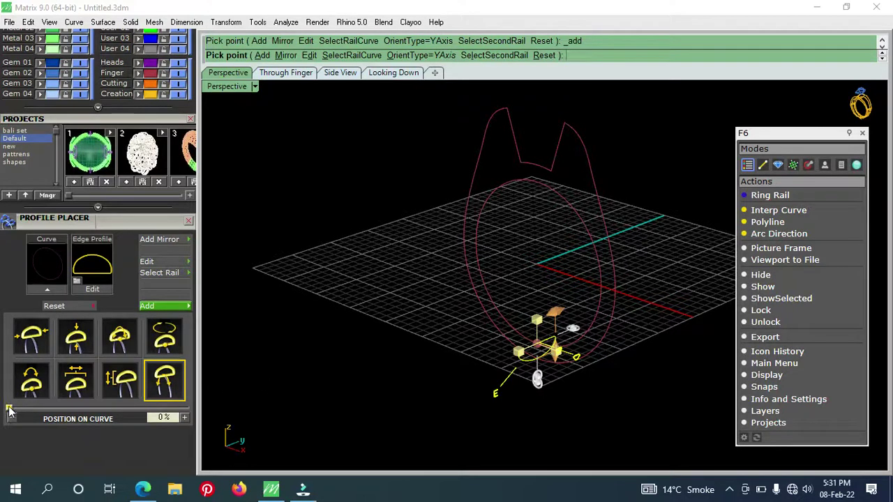
pyautogui.moveTo(8, 409); pyautogui.dragTo(87, 420)
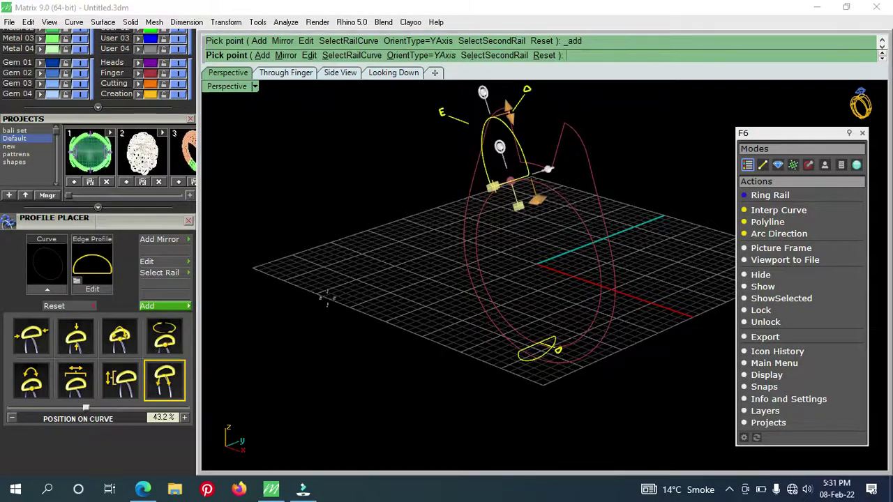
pyautogui.moveTo(327, 298); pyautogui.dragTo(377, 282, button='right')
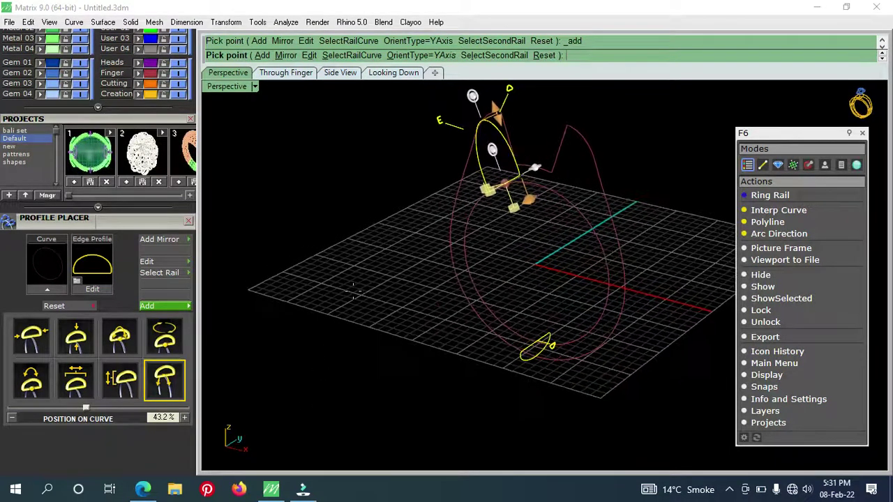
pyautogui.click(89, 242)
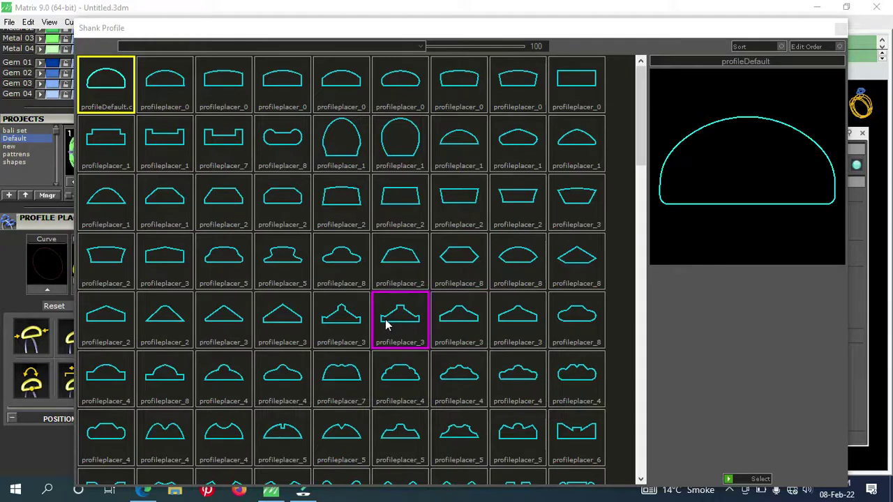
# Give the second profile the wavy profileplacer_80 shape from the Shank Profile library.
pyautogui.click(332, 267)
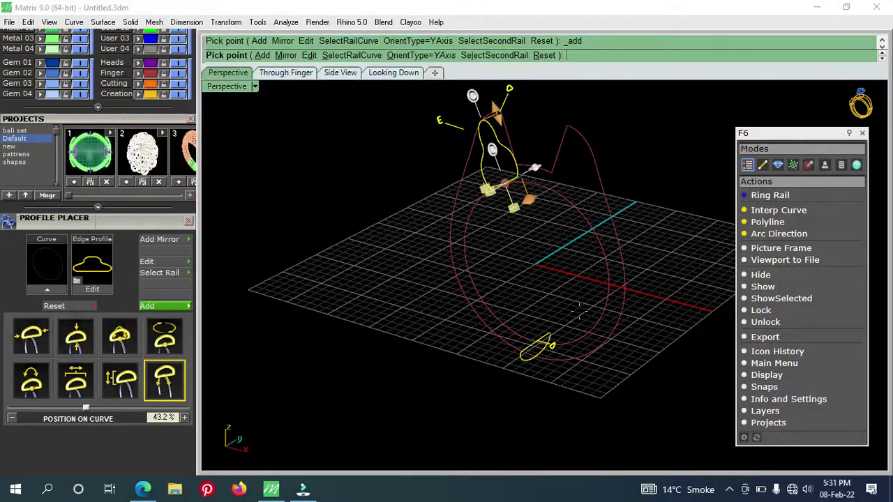
pyautogui.moveTo(564, 279)
pyautogui.mouseDown(button='right')
pyautogui.moveTo(641, 270)
pyautogui.moveTo(586, 265)
pyautogui.mouseUp(button='right')
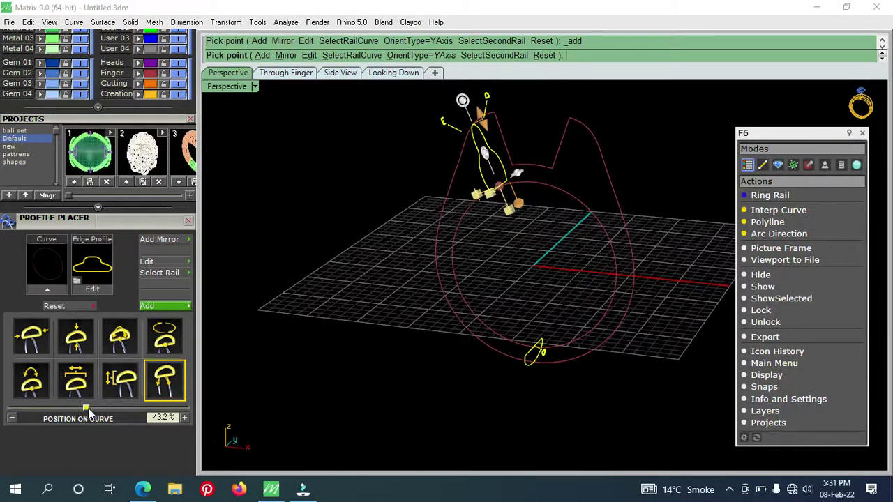
# Nudge the upper profile to 44% along the rail and tilt it slightly.
pyautogui.moveTo(86, 410); pyautogui.dragTo(88, 411)
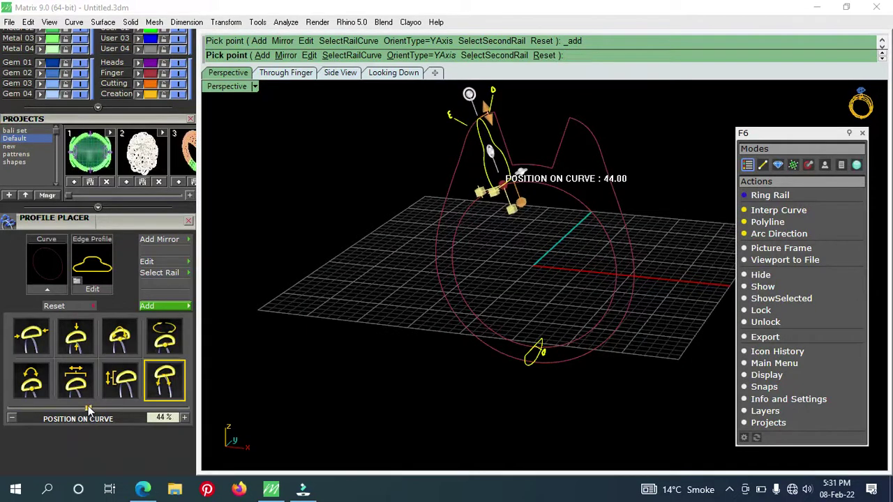
pyautogui.moveTo(504, 292)
pyautogui.mouseDown(button='right')
pyautogui.moveTo(549, 270)
pyautogui.moveTo(517, 209)
pyautogui.mouseUp(button='right')
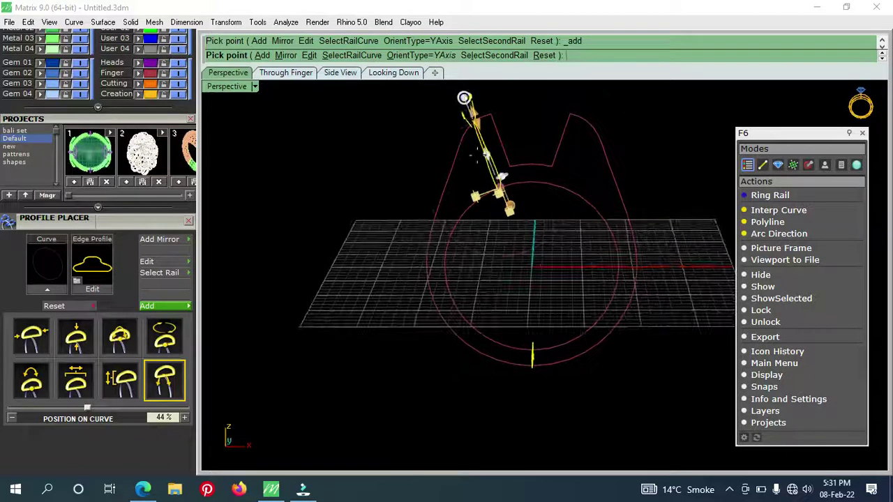
pyautogui.moveTo(463, 98)
pyautogui.mouseDown()
pyautogui.moveTo(479, 90)
pyautogui.moveTo(473, 92)
pyautogui.mouseUp()
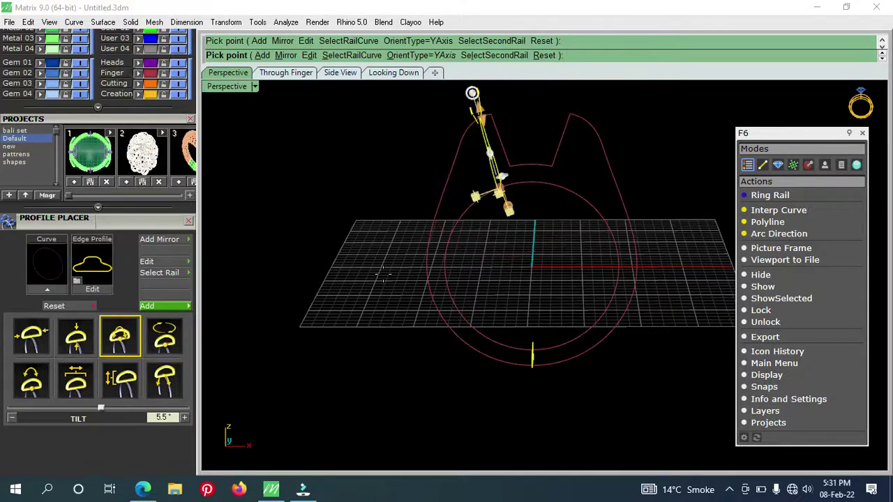
pyautogui.moveTo(500, 271); pyautogui.dragTo(447, 278, button='right')
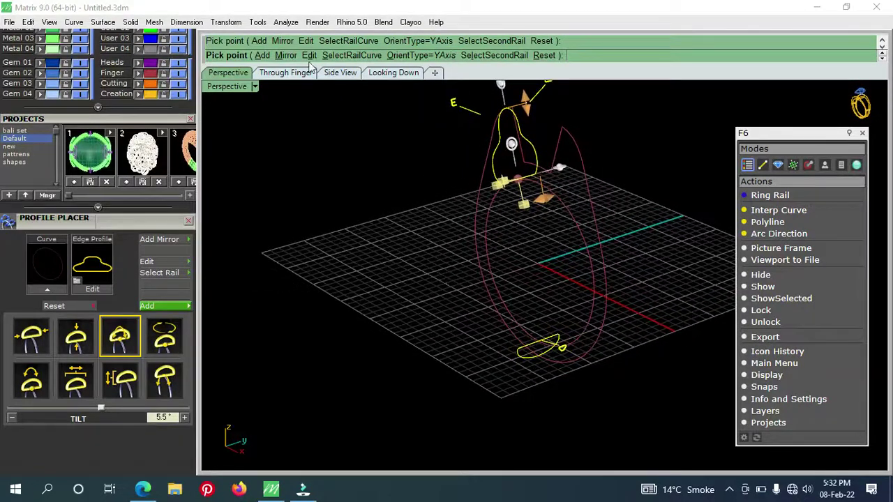
# Widen the upper profile to 6.75 mm in Side View, then check it in Perspective.
pyautogui.click(341, 75)
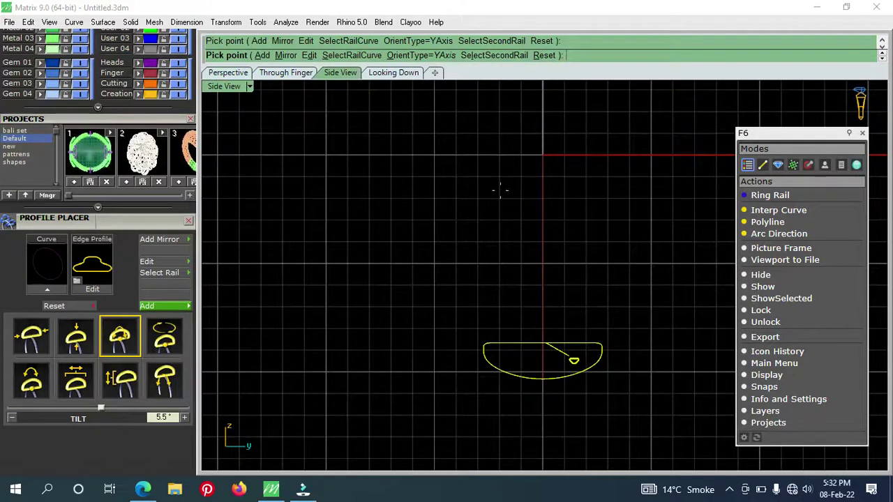
pyautogui.scroll(-3, 566, 205)
pyautogui.moveTo(564, 202); pyautogui.dragTo(588, 325, button='right')
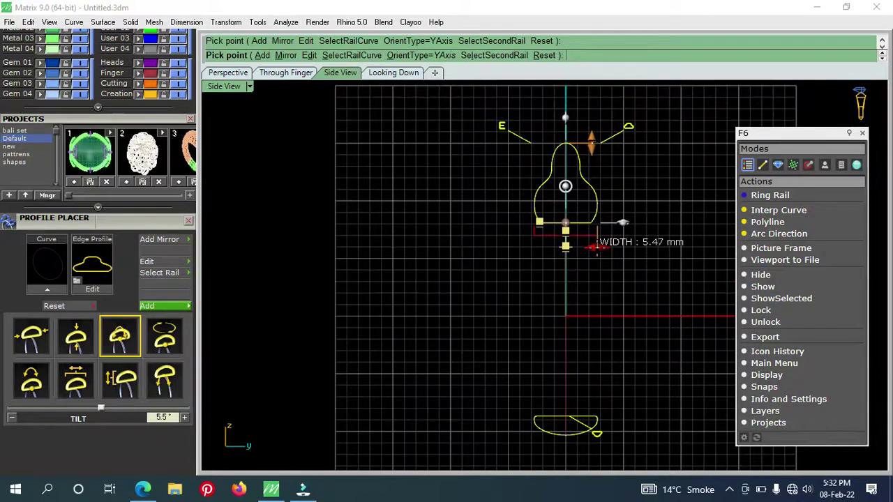
pyautogui.moveTo(595, 248); pyautogui.dragTo(604, 246)
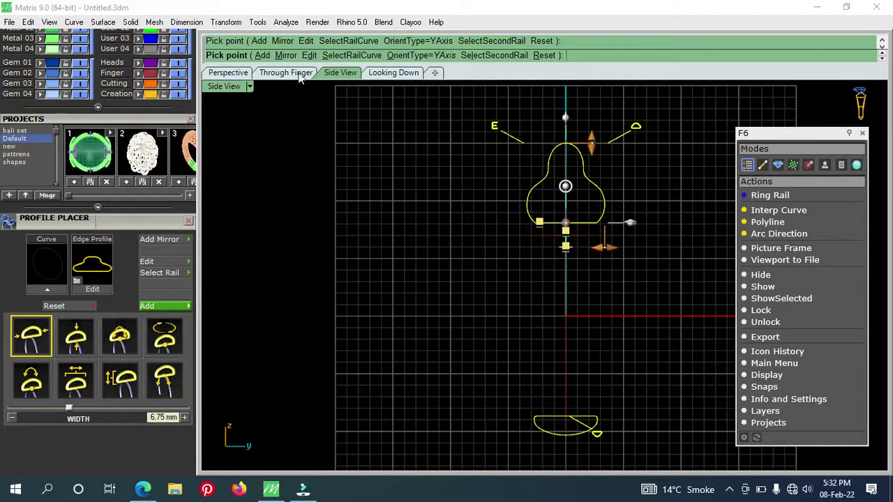
pyautogui.click(228, 73)
pyautogui.moveTo(268, 127); pyautogui.dragTo(377, 273, button='right')
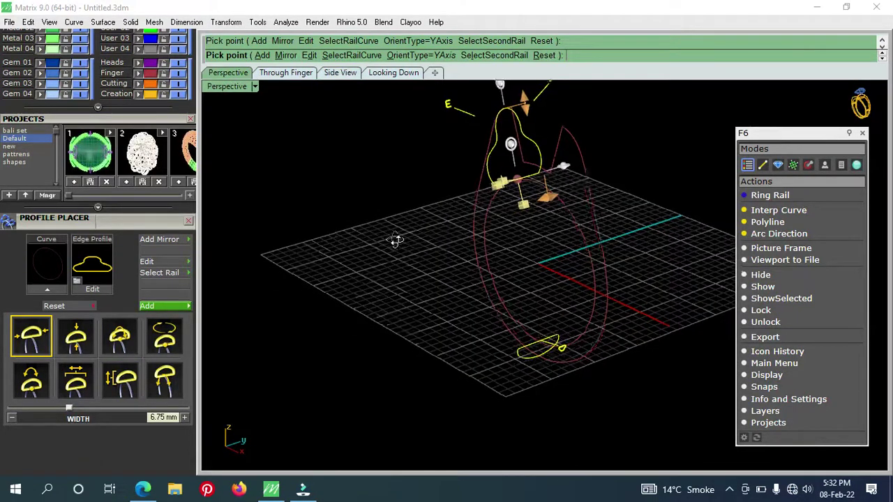
# Mirror the upper profile onto the opposite shoulder and finish placing profiles.
pyautogui.click(166, 240)
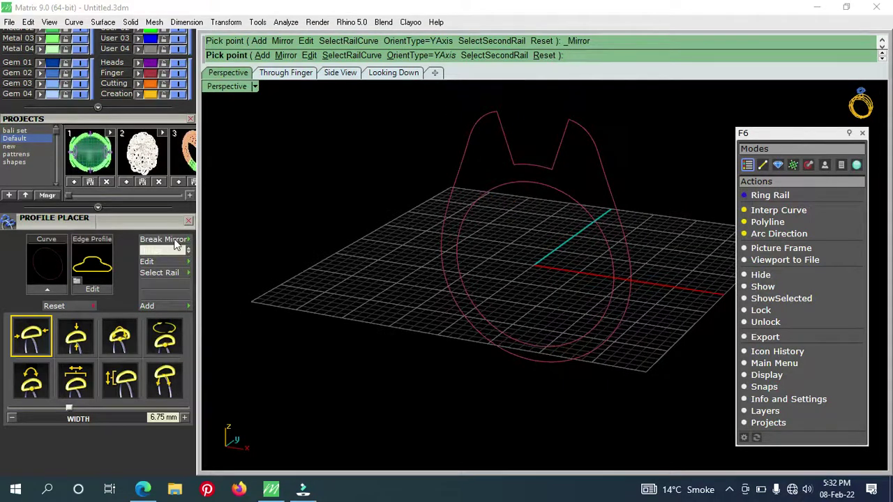
pyautogui.moveTo(321, 275)
pyautogui.mouseDown(button='right')
pyautogui.moveTo(376, 261)
pyautogui.moveTo(344, 273)
pyautogui.mouseUp(button='right')
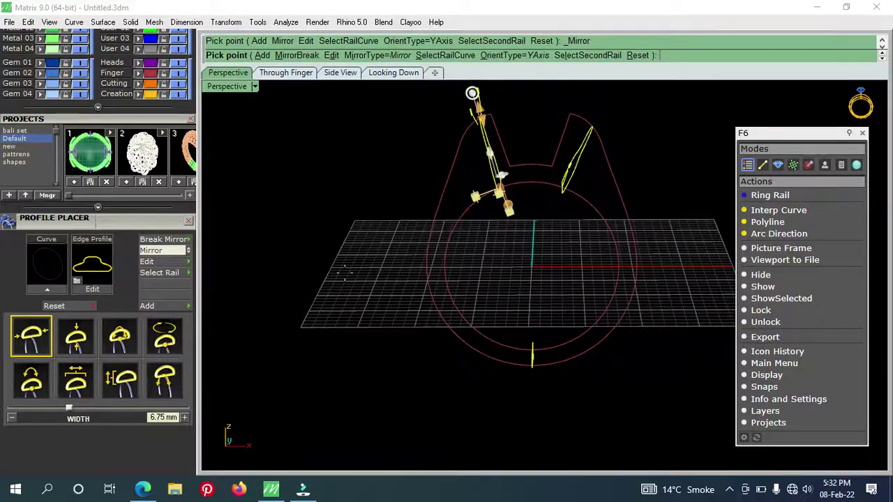
pyautogui.rightClick(345, 274)
pyautogui.moveTo(517, 296); pyautogui.dragTo(492, 291, button='right')
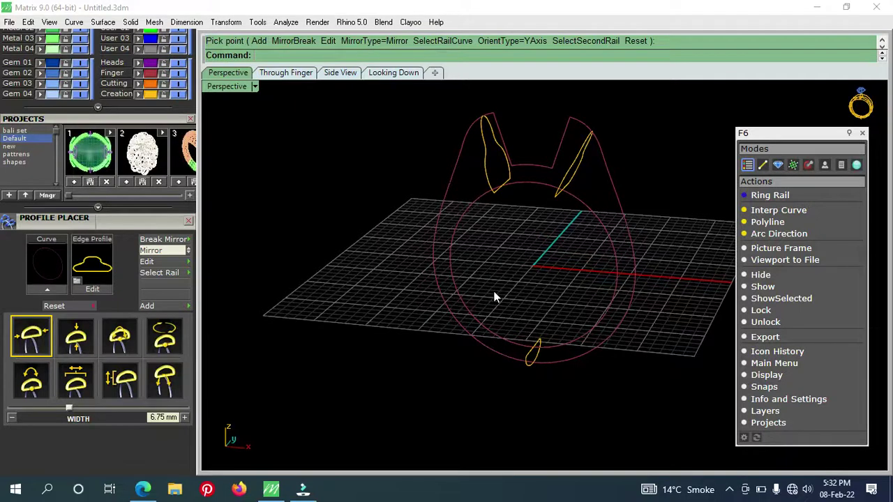
# Select only the inner ring circle.
pyautogui.moveTo(590, 267); pyautogui.dragTo(589, 270)
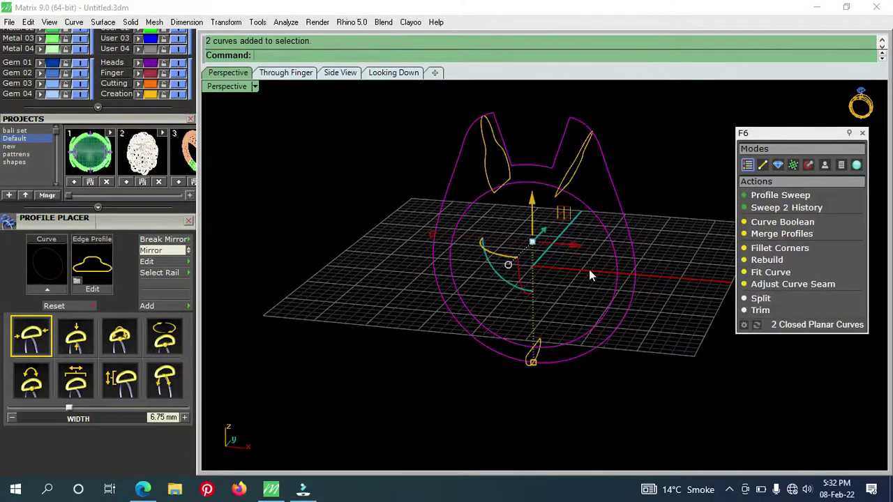
pyautogui.click(570, 288)
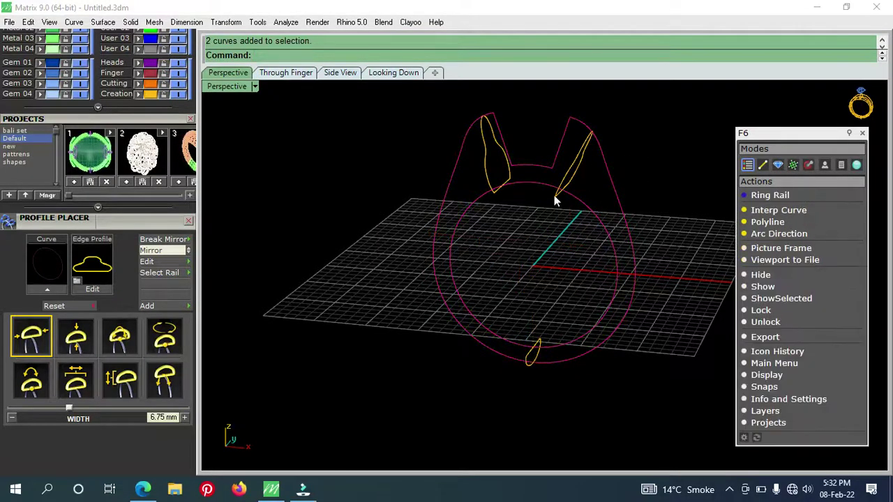
pyautogui.click(584, 207)
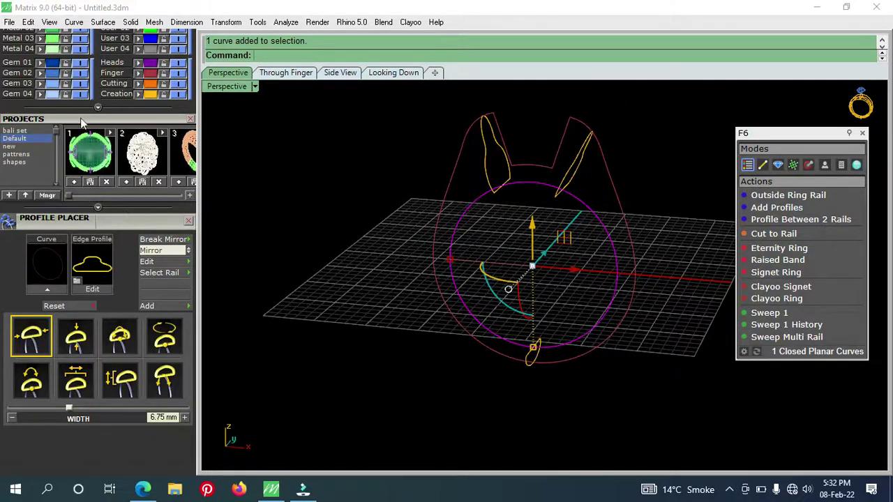
# Run Sweep 2 from the inner circle to the outer outline through the bottom and both shoulder profiles.
pyautogui.scroll(2, 145, 333)
pyautogui.scroll(2, 144, 334)
pyautogui.scroll(3, 140, 391)
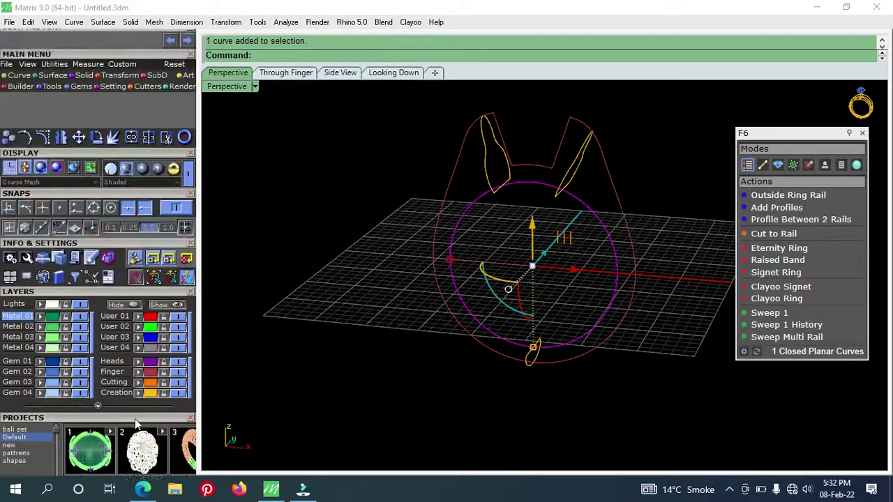
pyautogui.click(58, 83)
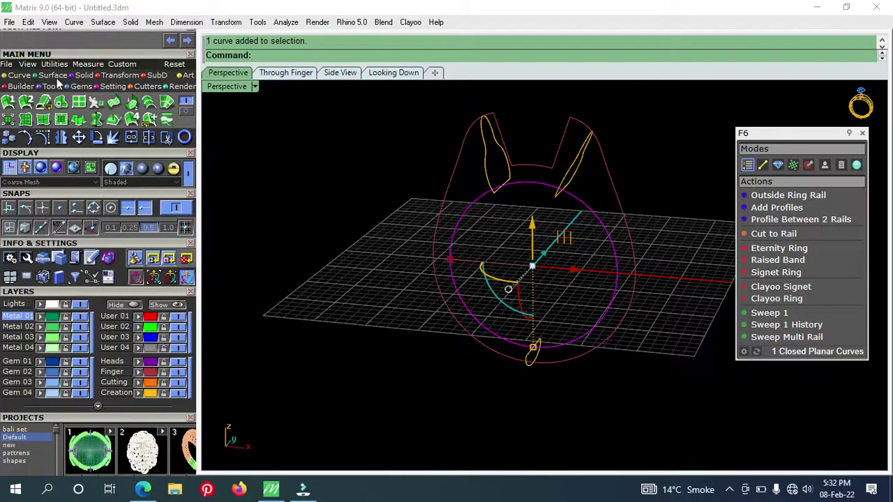
pyautogui.click(26, 103)
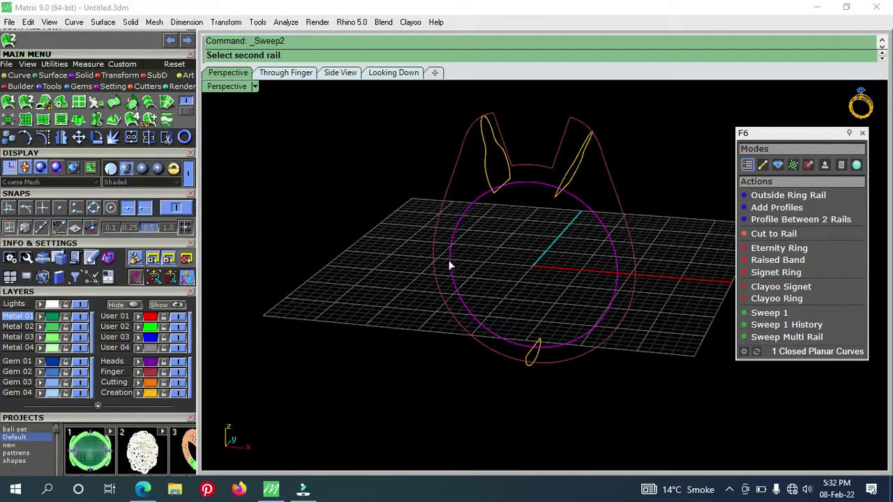
pyautogui.click(629, 235)
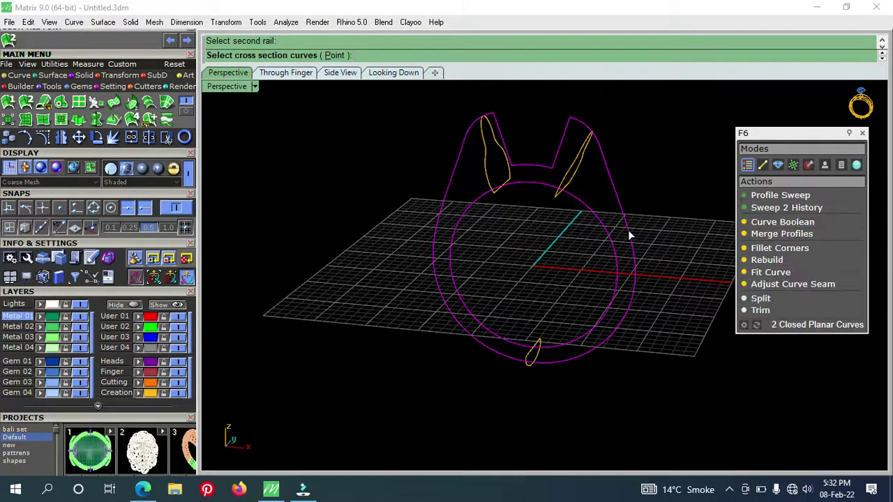
pyautogui.click(530, 359)
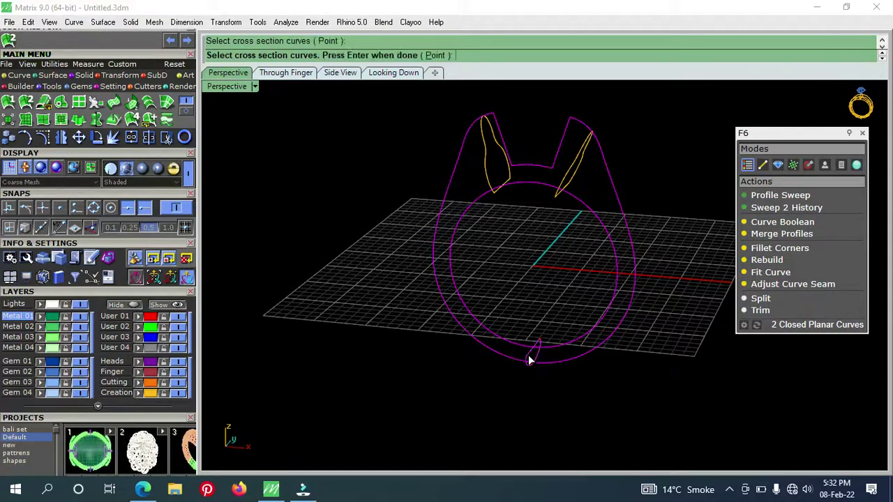
pyautogui.click(488, 173)
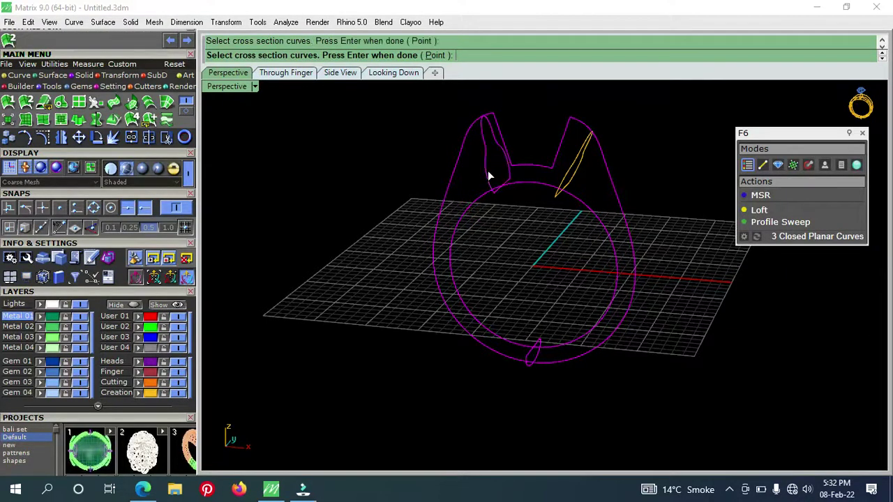
pyautogui.click(569, 172)
pyautogui.press('Return')
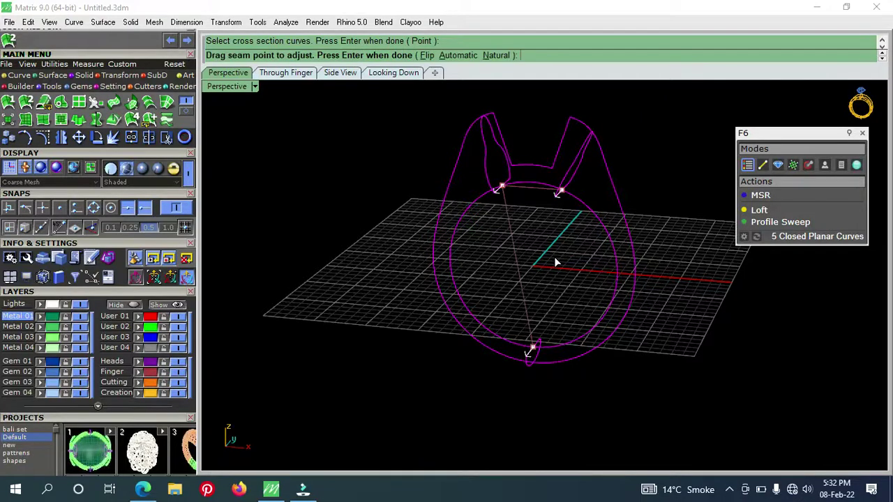
pyautogui.moveTo(567, 275)
pyautogui.mouseDown(button='right')
pyautogui.moveTo(471, 274)
pyautogui.moveTo(480, 278)
pyautogui.mouseUp(button='right')
# Accept the seams and build the two-rail sweep with Closed sweep enabled.
pyautogui.press('Return')
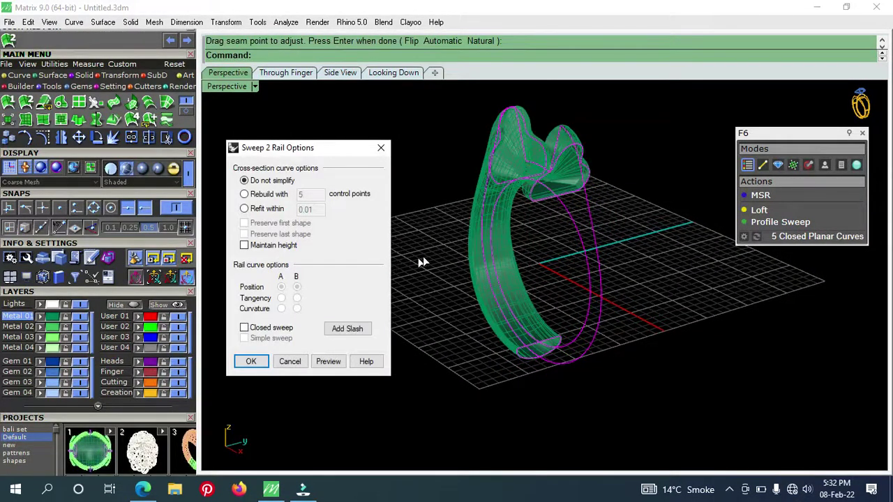
pyautogui.moveTo(472, 262)
pyautogui.mouseDown(button='right')
pyautogui.moveTo(632, 259)
pyautogui.moveTo(606, 259)
pyautogui.mouseUp(button='right')
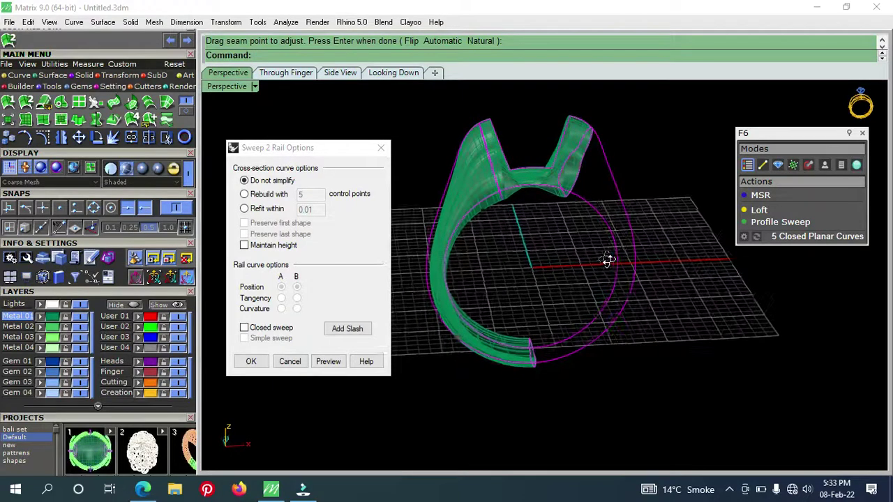
pyautogui.click(245, 329)
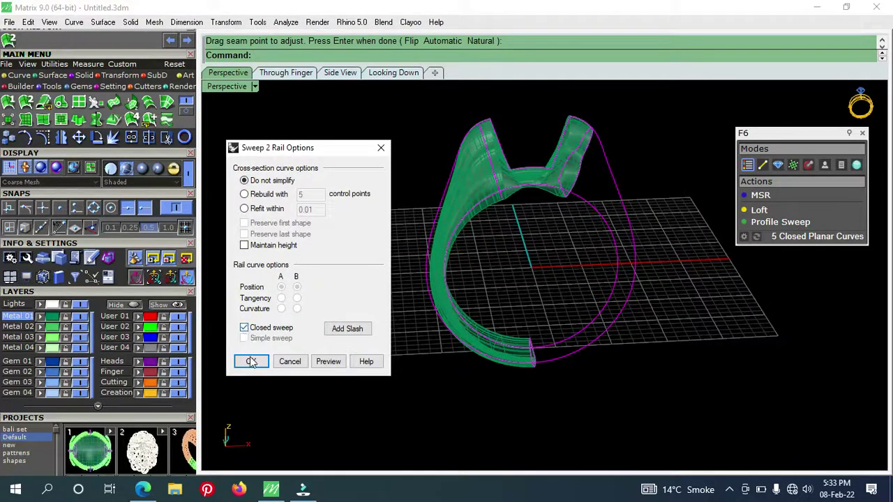
pyautogui.click(252, 360)
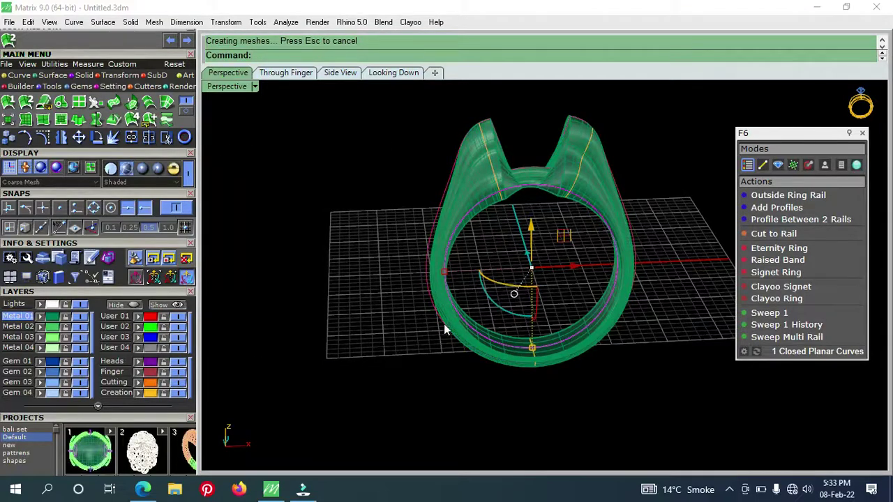
# Inspect the swept ring from the side and front, then select the ring polysurface.
pyautogui.moveTo(555, 294)
pyautogui.mouseDown(button='right')
pyautogui.moveTo(485, 275)
pyautogui.moveTo(269, 270)
pyautogui.moveTo(233, 288)
pyautogui.moveTo(873, 289)
pyautogui.moveTo(592, 285)
pyautogui.moveTo(727, 281)
pyautogui.moveTo(688, 281)
pyautogui.moveTo(733, 293)
pyautogui.mouseUp(button='right')
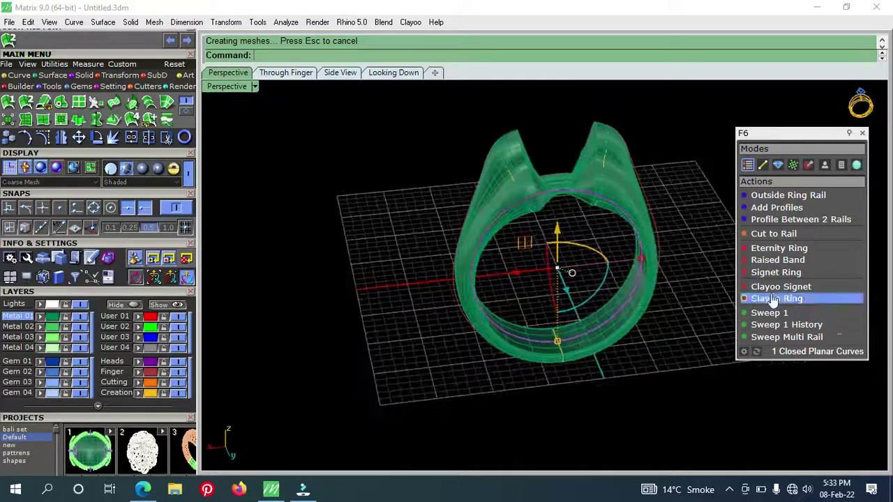
pyautogui.moveTo(624, 240)
pyautogui.mouseDown(button='right')
pyautogui.moveTo(598, 269)
pyautogui.moveTo(611, 274)
pyautogui.moveTo(603, 208)
pyautogui.mouseUp(button='right')
pyautogui.click(602, 208)
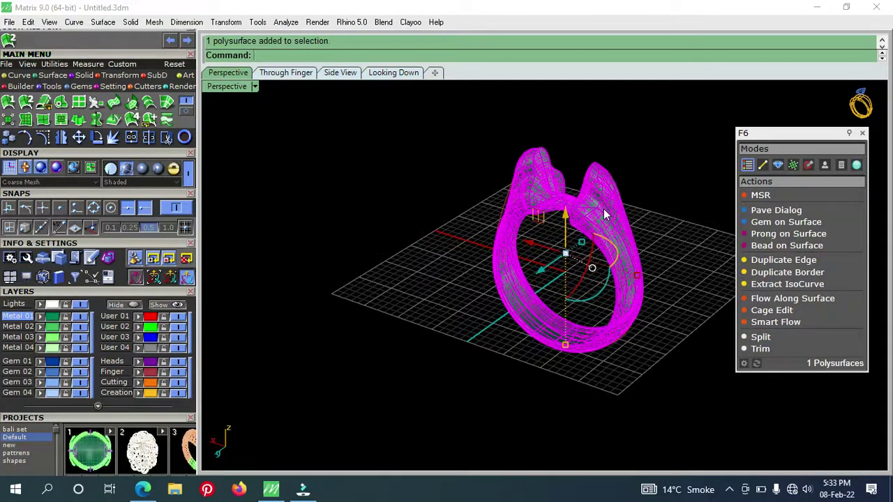
# Delete the swept ring and reopen the left shoulder profile in Profile Placer.
pyautogui.press('Delete')
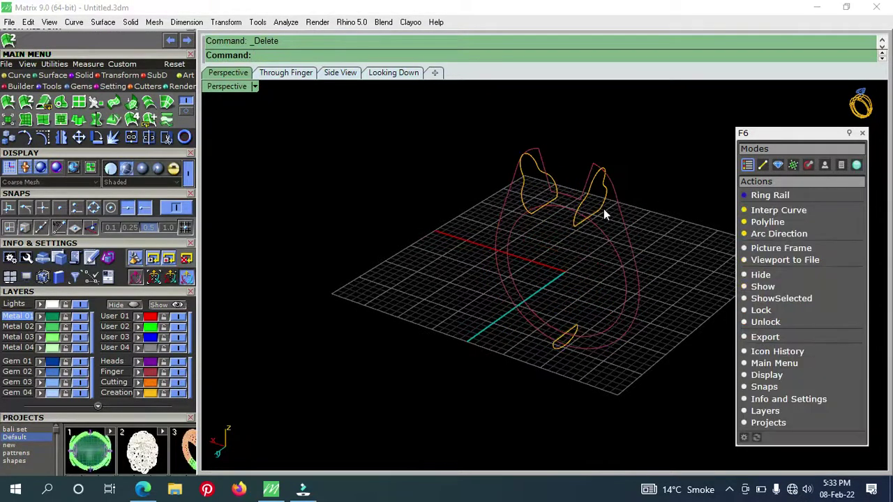
pyautogui.moveTo(619, 260); pyautogui.dragTo(636, 256, button='right')
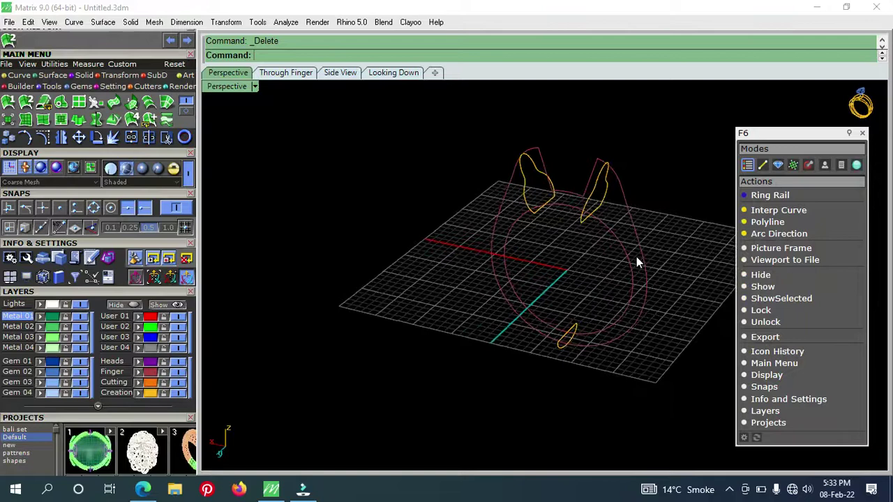
pyautogui.click(528, 202)
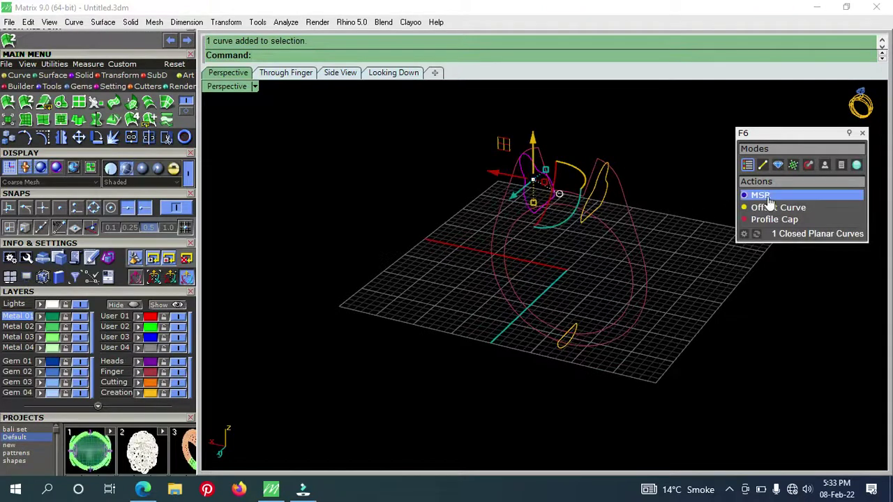
pyautogui.click(761, 196)
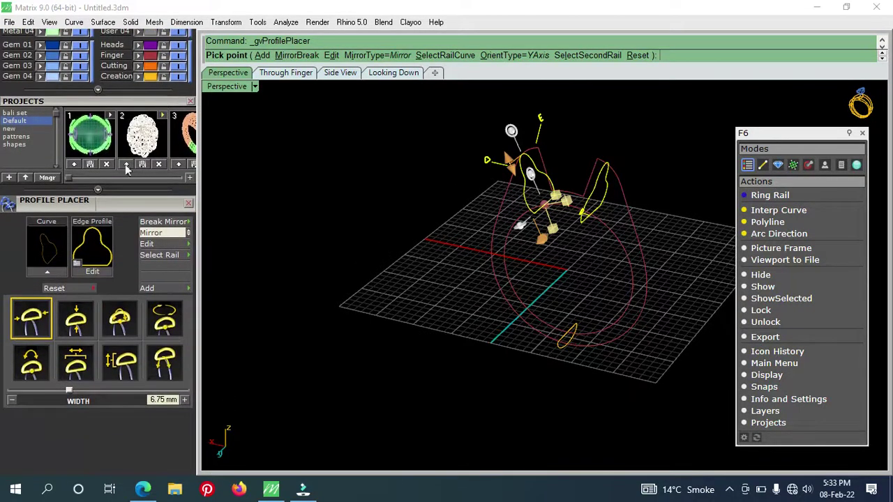
# Swap the shoulder profiles to the scalloped profileplacer_43 shape and place them on the rail.
pyautogui.click(97, 222)
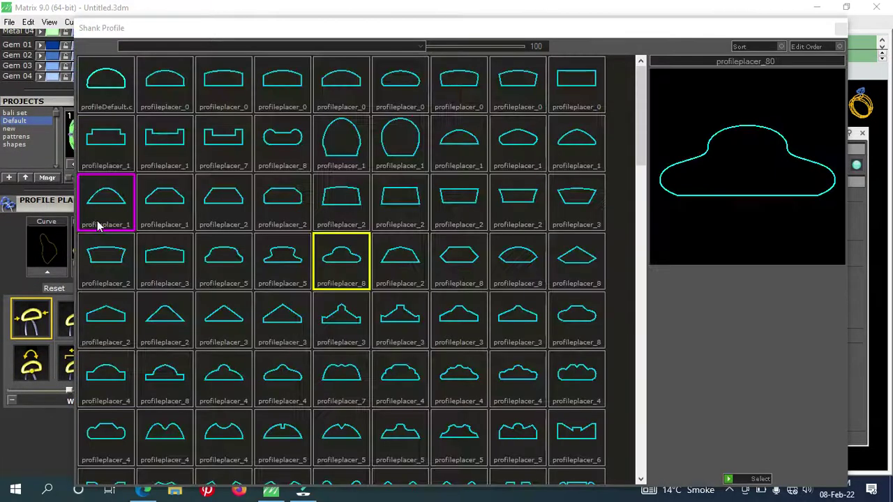
pyautogui.click(459, 384)
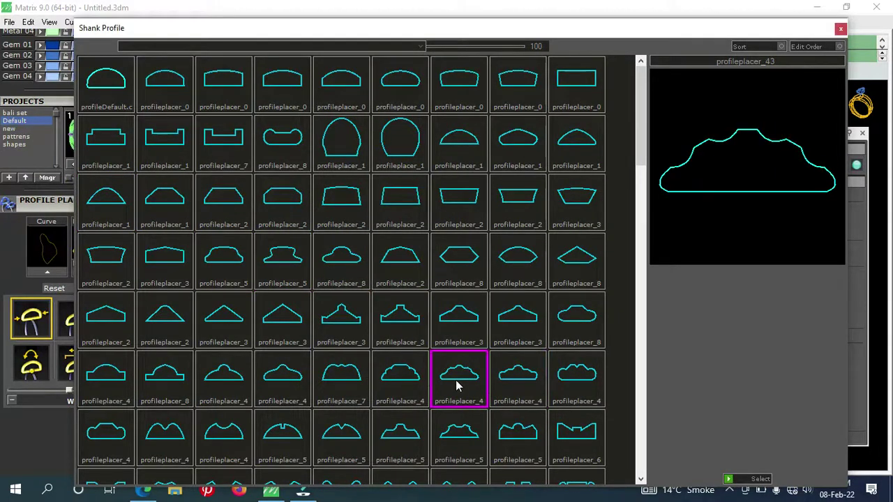
pyautogui.doubleClick(457, 386)
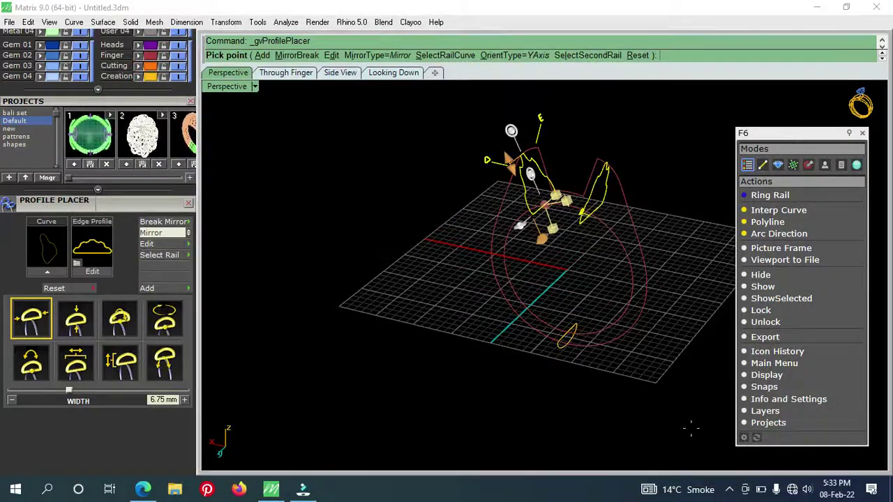
pyautogui.moveTo(605, 295)
pyautogui.mouseDown(button='right')
pyautogui.moveTo(617, 277)
pyautogui.moveTo(601, 298)
pyautogui.mouseUp(button='right')
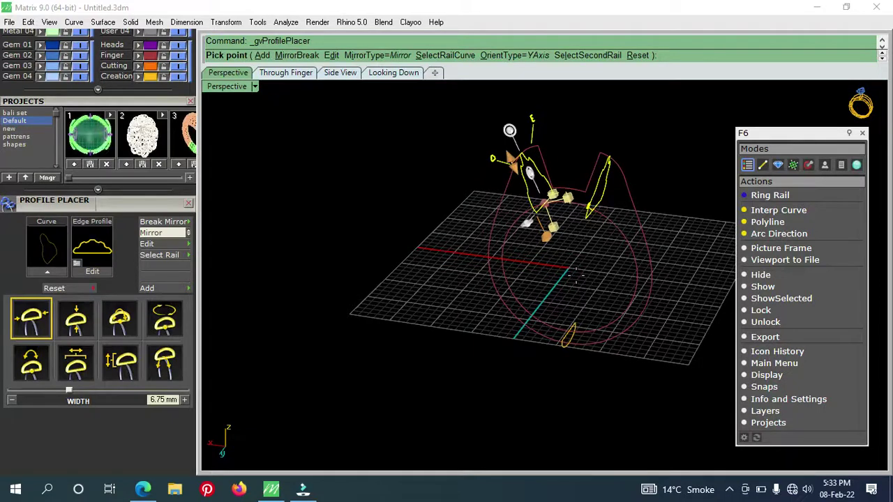
pyautogui.rightClick(576, 278)
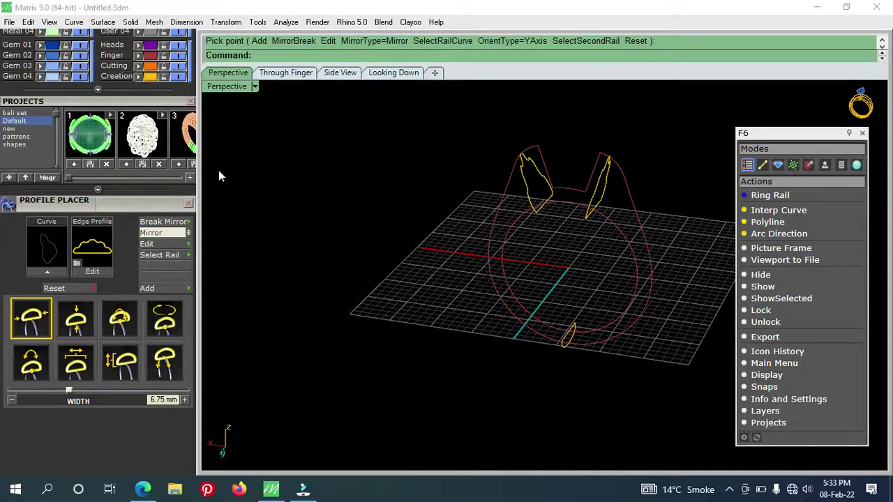
# Rearrange the docked side panels and scroll the dock back up.
pyautogui.moveTo(140, 260); pyautogui.dragTo(147, 99)
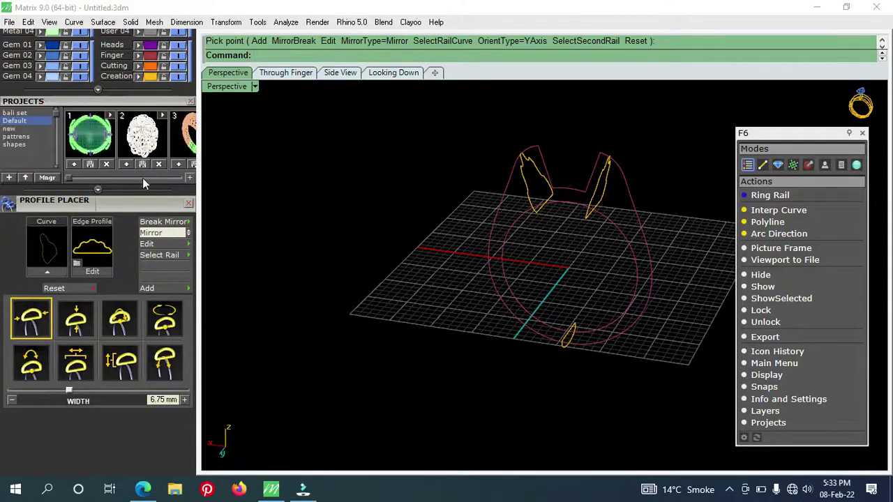
pyautogui.moveTo(147, 205)
pyautogui.mouseDown()
pyautogui.moveTo(153, 354)
pyautogui.moveTo(144, 212)
pyautogui.mouseUp()
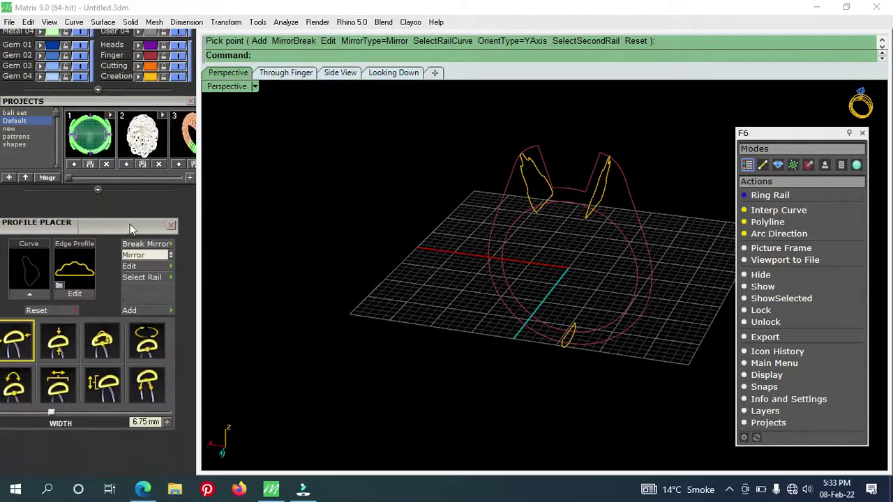
pyautogui.scroll(10, 140, 270)
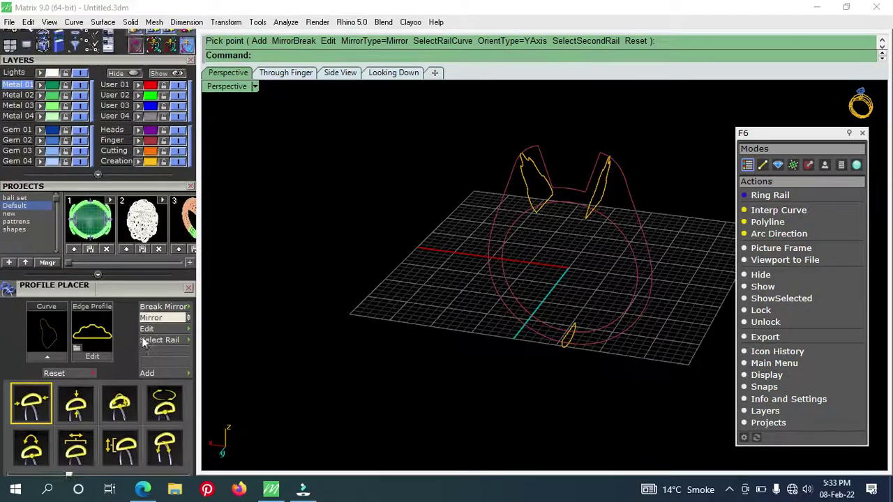
pyautogui.scroll(1, 143, 473)
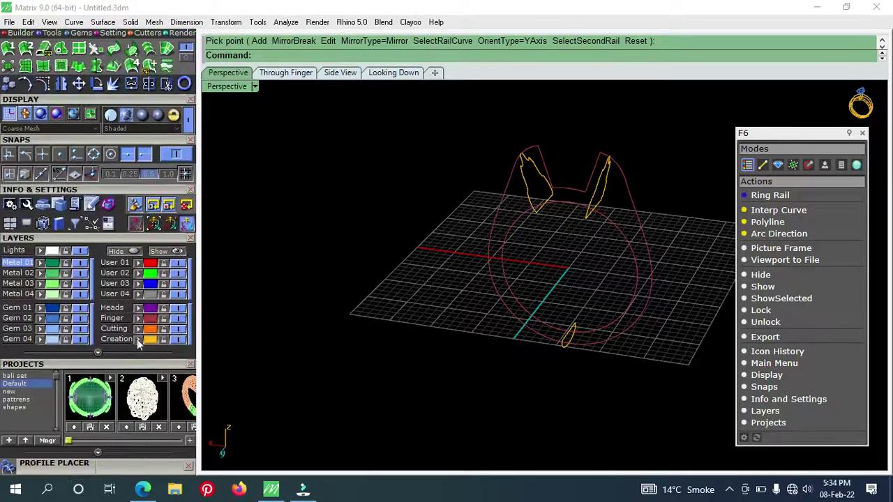
# Start a two-rail sweep and pick both ring rails.
pyautogui.click(25, 49)
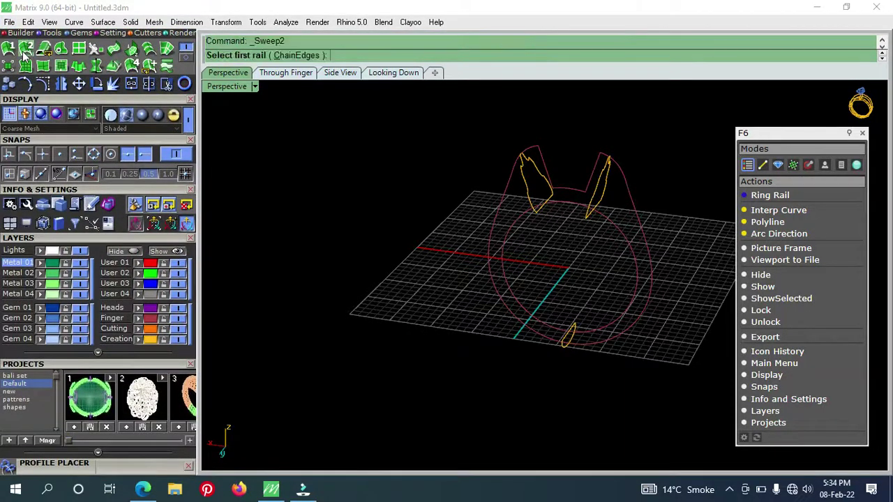
pyautogui.moveTo(448, 302)
pyautogui.mouseDown(button='right')
pyautogui.moveTo(399, 299)
pyautogui.moveTo(552, 319)
pyautogui.mouseUp(button='right')
pyautogui.moveTo(655, 282); pyautogui.dragTo(644, 275, button='right')
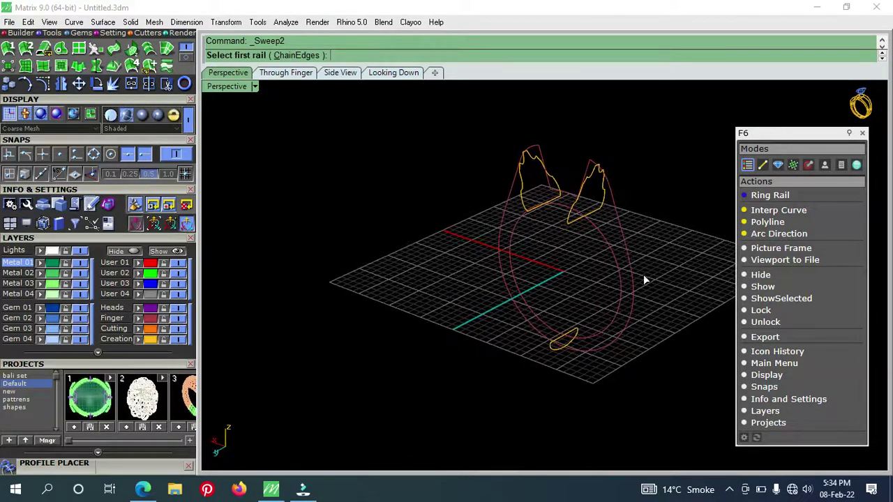
pyautogui.click(633, 264)
pyautogui.click(615, 268)
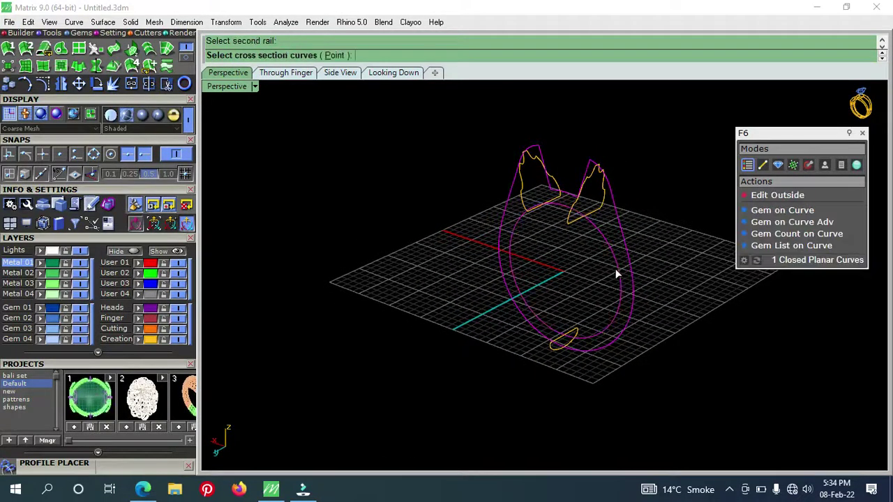
# Add the bottom, left top and right top profiles as cross sections.
pyautogui.scroll(3, 552, 345)
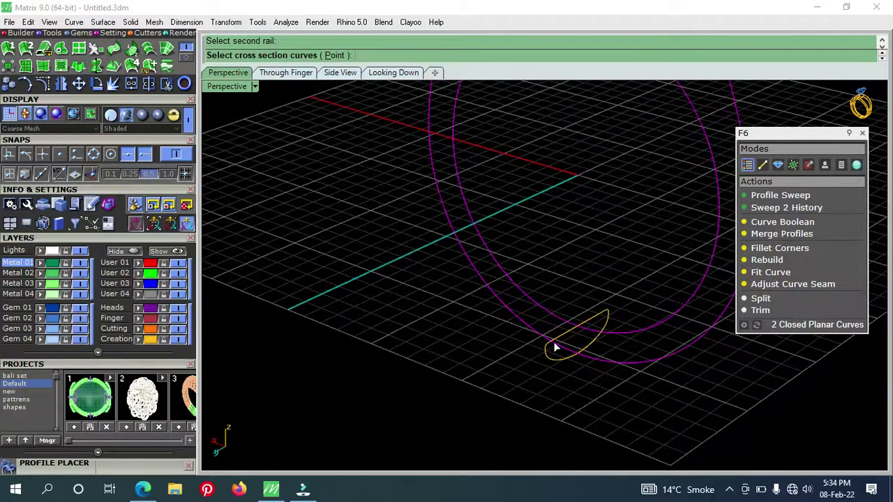
pyautogui.scroll(-1, 554, 347)
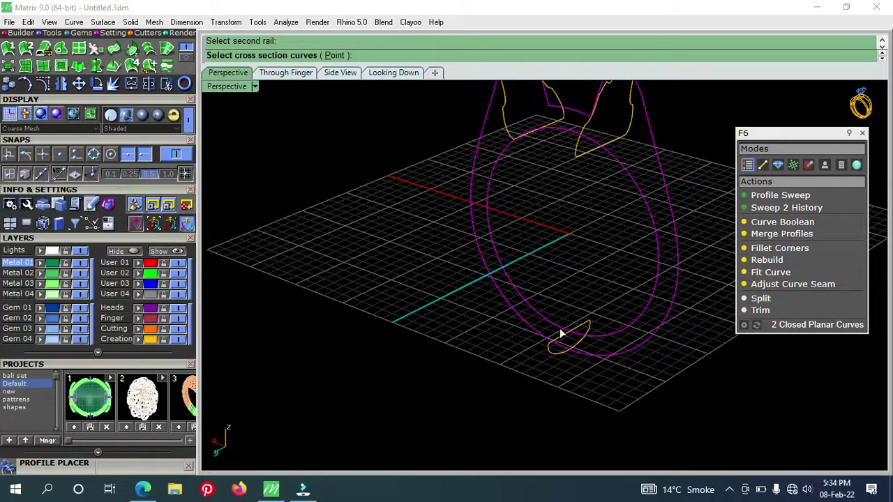
pyautogui.scroll(-2, 560, 334)
pyautogui.scroll(-1, 560, 328)
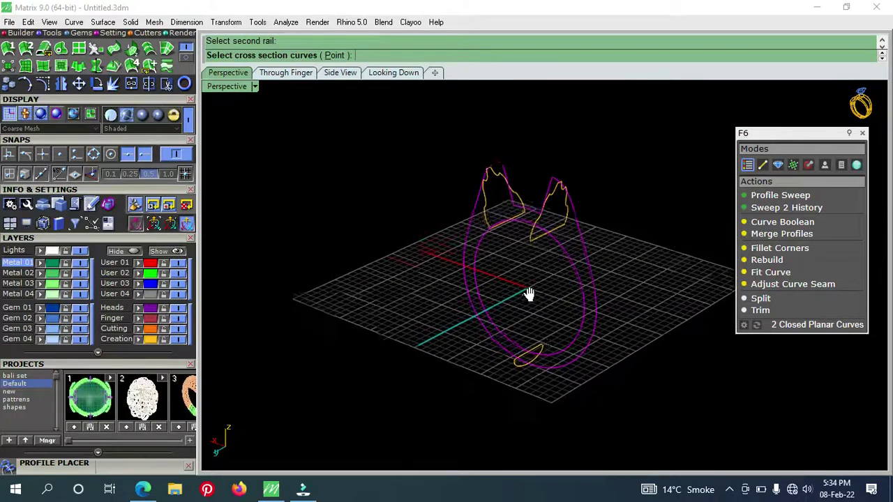
pyautogui.scroll(1, 514, 311)
pyautogui.scroll(2, 513, 310)
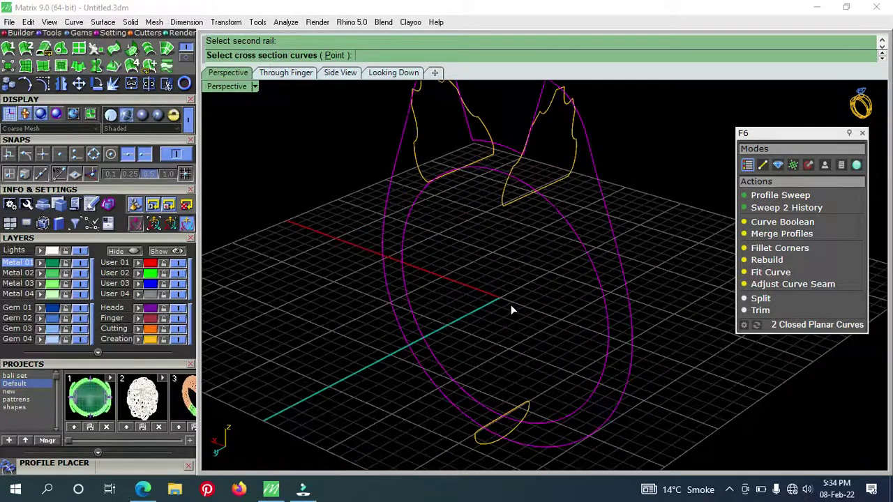
pyautogui.scroll(-1, 511, 310)
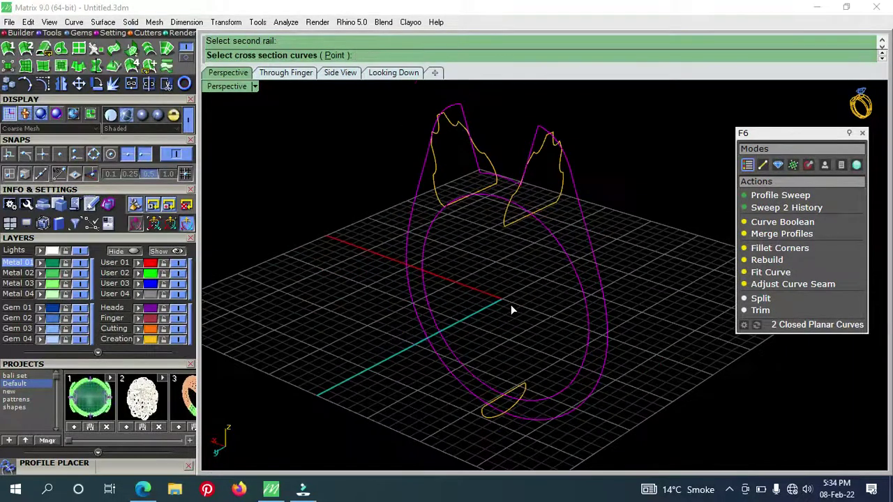
pyautogui.click(497, 403)
pyautogui.click(436, 196)
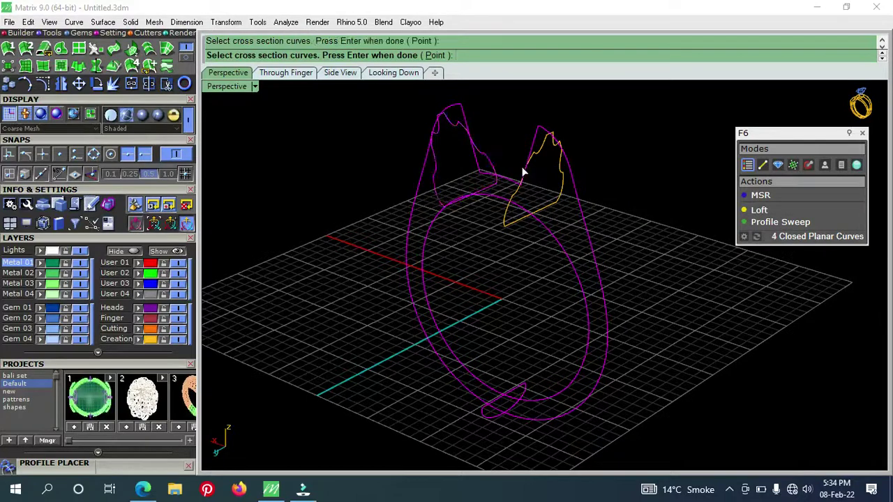
pyautogui.scroll(1, 515, 200)
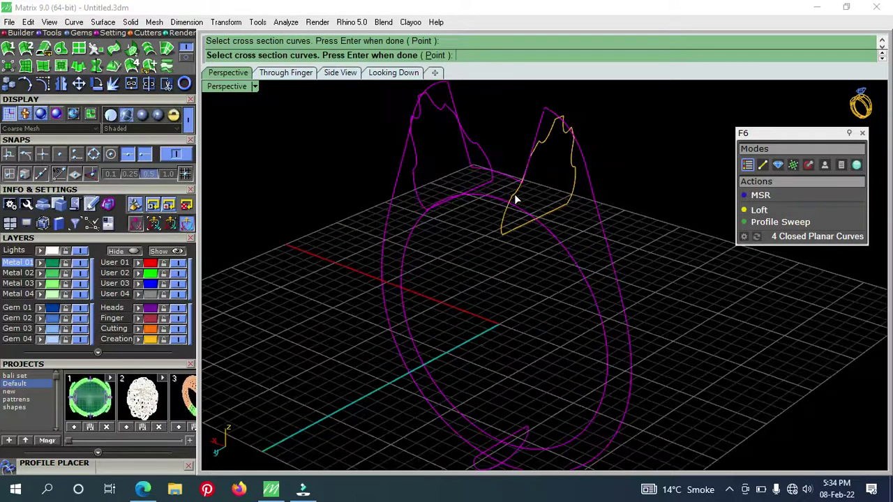
pyautogui.click(513, 203)
pyautogui.press('Return')
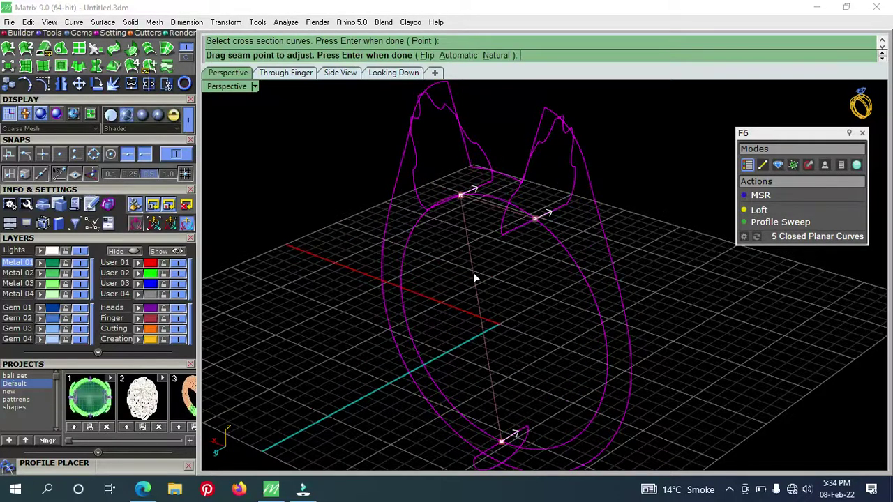
# Check and accept the seam points, then build the sweep with Closed sweep ticked.
pyautogui.scroll(-2, 472, 276)
pyautogui.moveTo(505, 306)
pyautogui.mouseDown(button='right')
pyautogui.moveTo(430, 311)
pyautogui.moveTo(355, 293)
pyautogui.moveTo(465, 295)
pyautogui.mouseUp(button='right')
pyautogui.moveTo(591, 274)
pyautogui.mouseDown(button='right')
pyautogui.moveTo(518, 295)
pyautogui.moveTo(419, 288)
pyautogui.moveTo(360, 265)
pyautogui.moveTo(385, 275)
pyautogui.mouseUp(button='right')
pyautogui.press('Return')
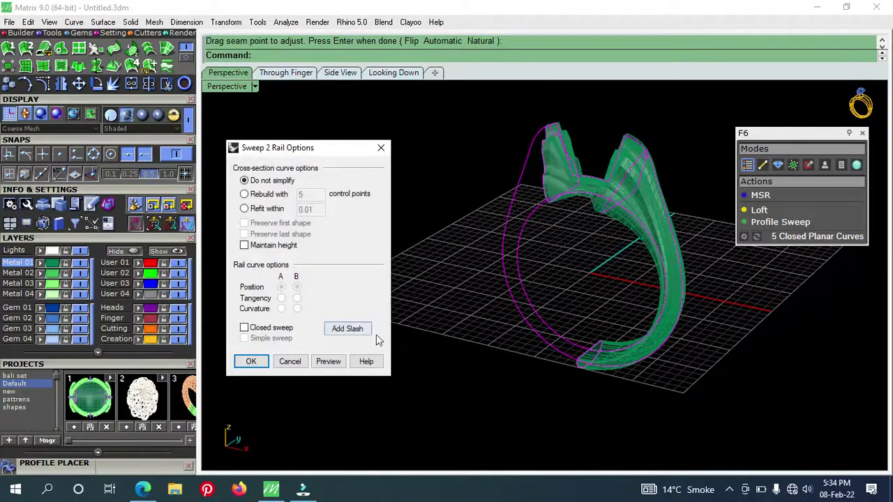
pyautogui.click(245, 328)
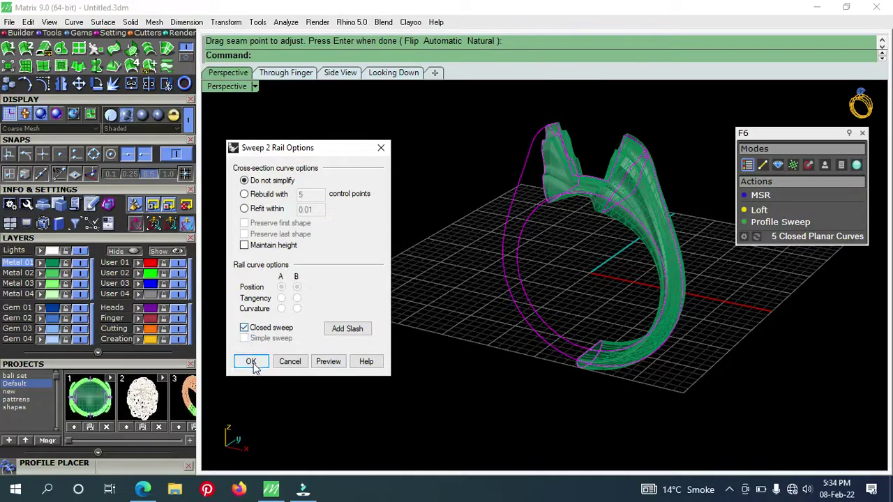
pyautogui.click(253, 364)
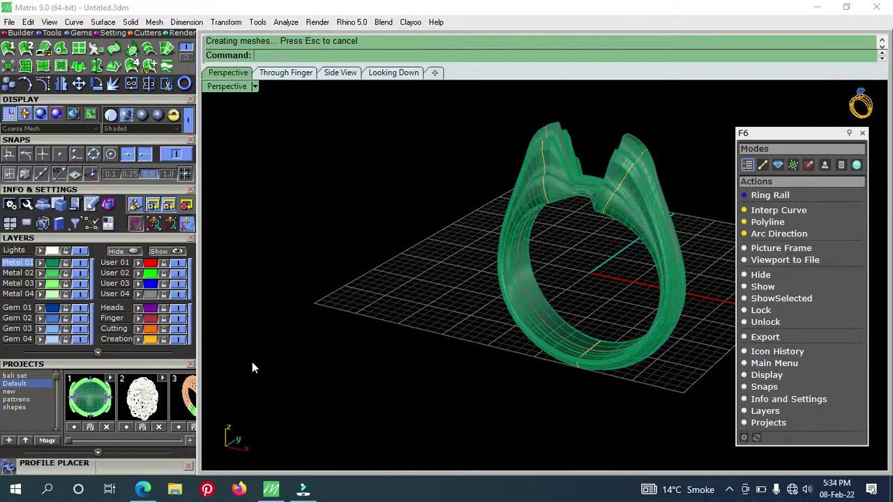
# View the green ring edge-on and three-quarter, then restore the four-viewport layout.
pyautogui.moveTo(547, 330)
pyautogui.mouseDown(button='right')
pyautogui.moveTo(448, 260)
pyautogui.moveTo(409, 253)
pyautogui.moveTo(564, 283)
pyautogui.moveTo(612, 283)
pyautogui.moveTo(646, 272)
pyautogui.moveTo(631, 273)
pyautogui.mouseUp(button='right')
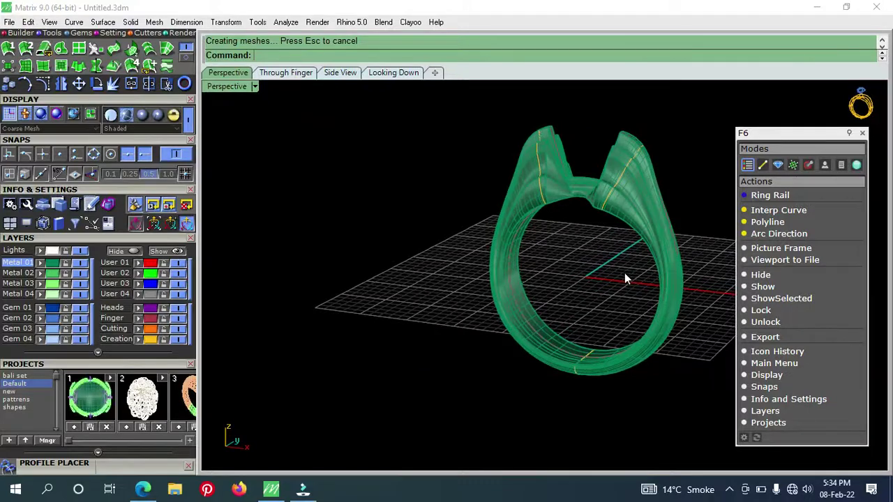
pyautogui.moveTo(589, 293)
pyautogui.mouseDown(button='right')
pyautogui.moveTo(495, 299)
pyautogui.moveTo(552, 309)
pyautogui.moveTo(530, 323)
pyautogui.mouseUp(button='right')
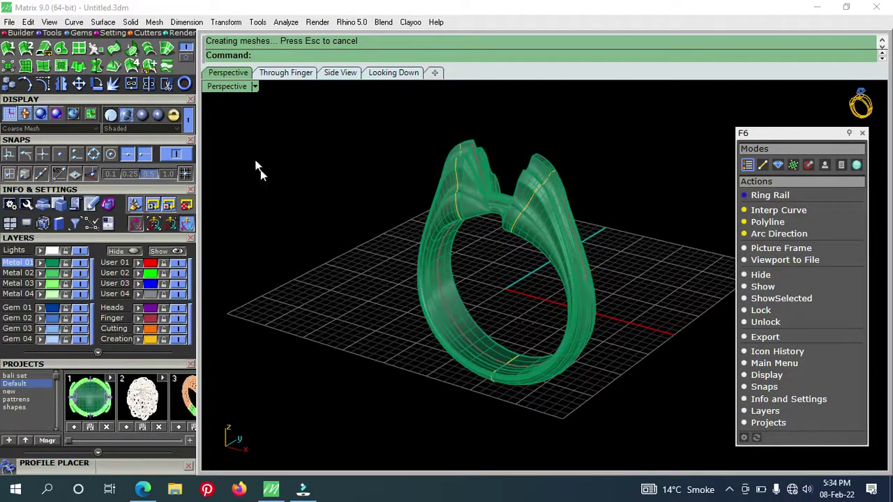
pyautogui.doubleClick(224, 87)
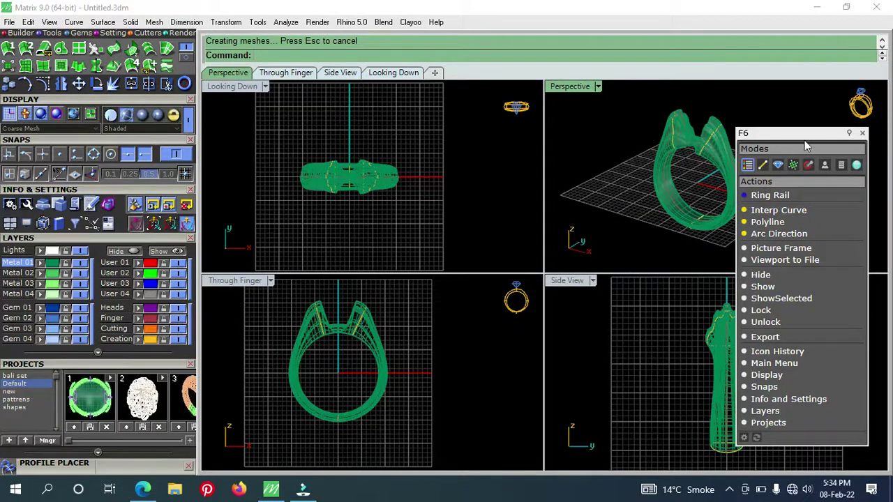
# Move the F6 Actions panel toward the centre of the screen.
pyautogui.moveTo(821, 156); pyautogui.dragTo(557, 157)
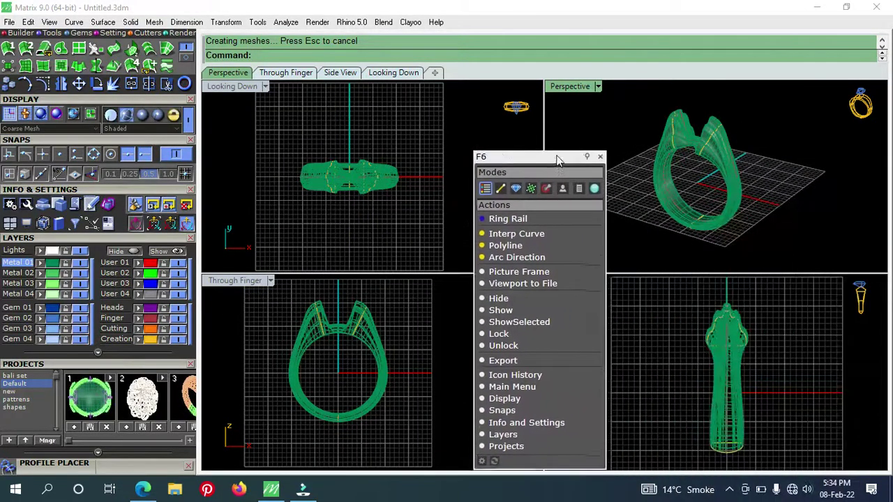